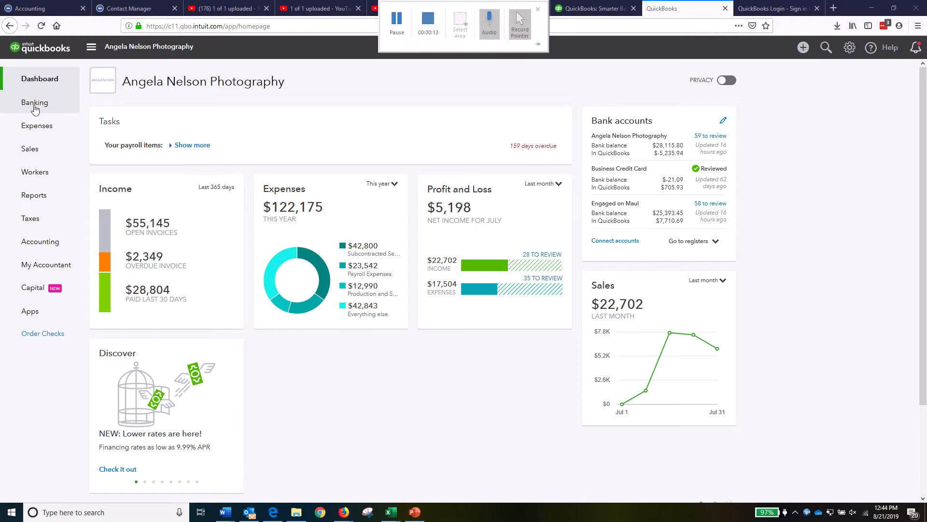
- Open the Banking page and update the transactions for the connected bank and credit card accounts
mouse_move(34, 108)
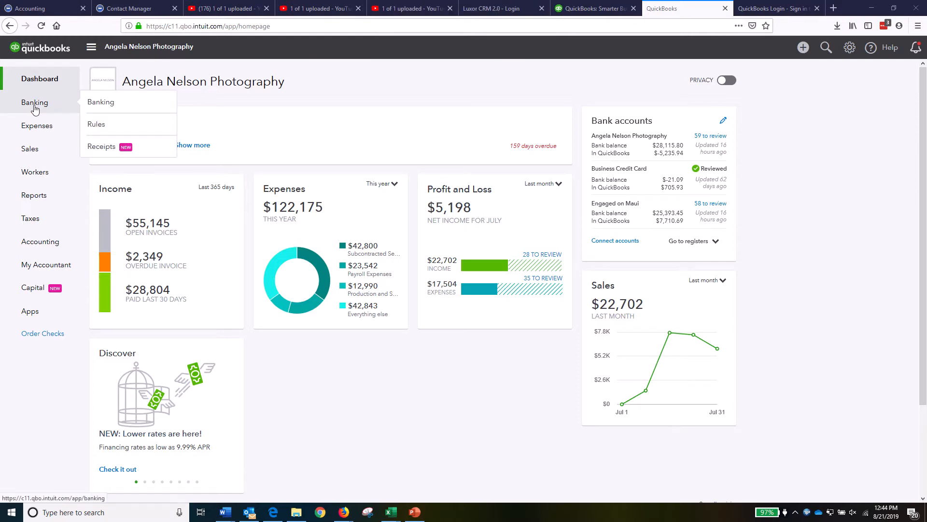
left_click(99, 105)
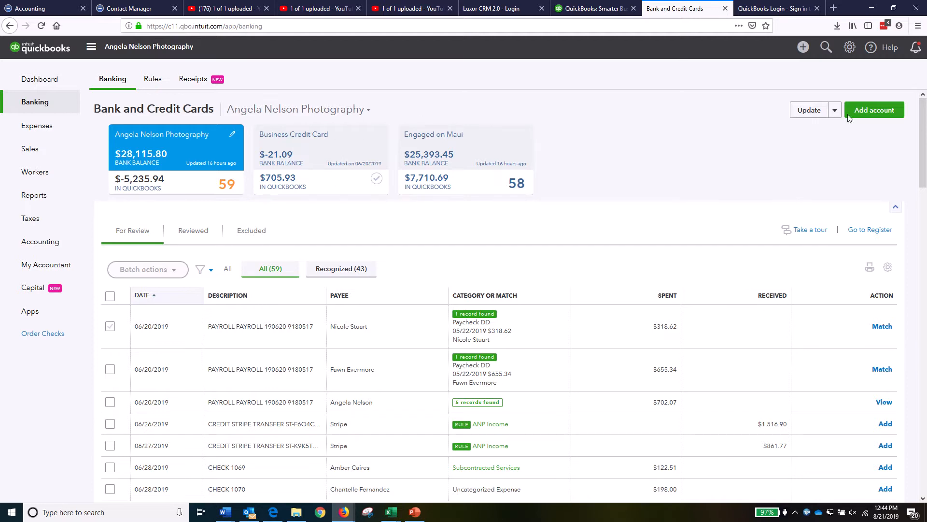
left_click(815, 109)
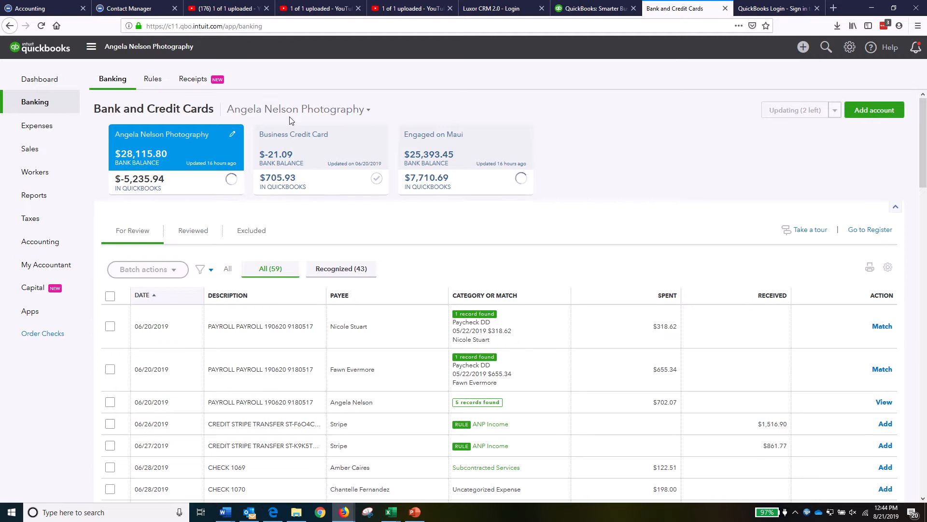
- Review the downloaded transactions awaiting review in the Business Credit Card account
left_click(334, 153)
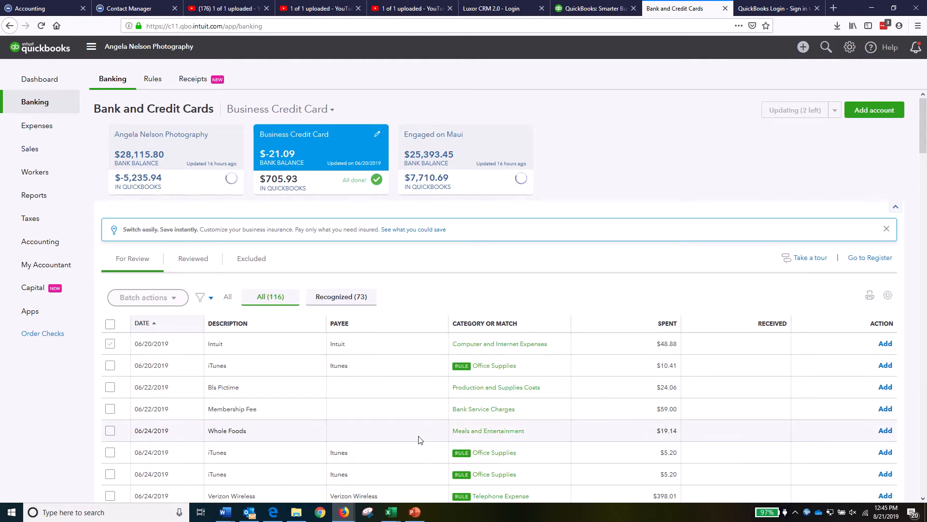
scroll(420, 437, "down", 3)
scroll(420, 440, "down", 3)
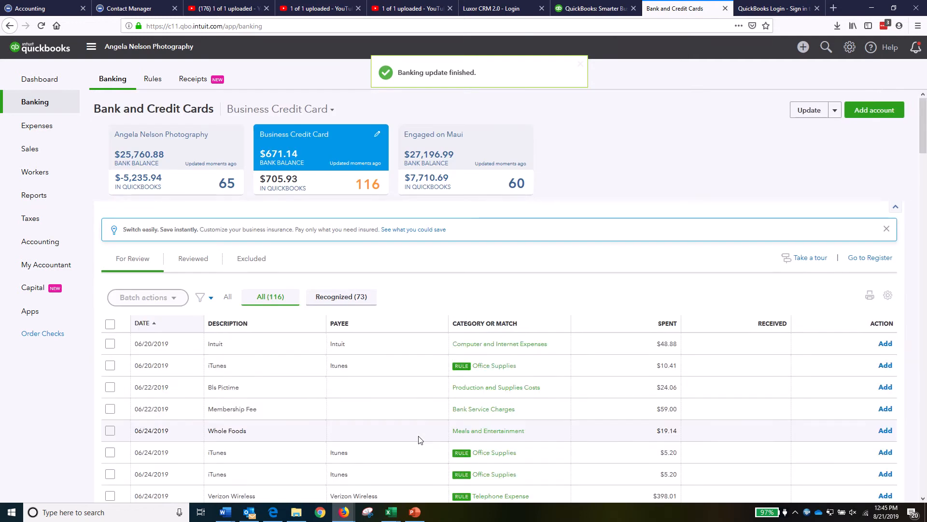
scroll(364, 276, "down", 4)
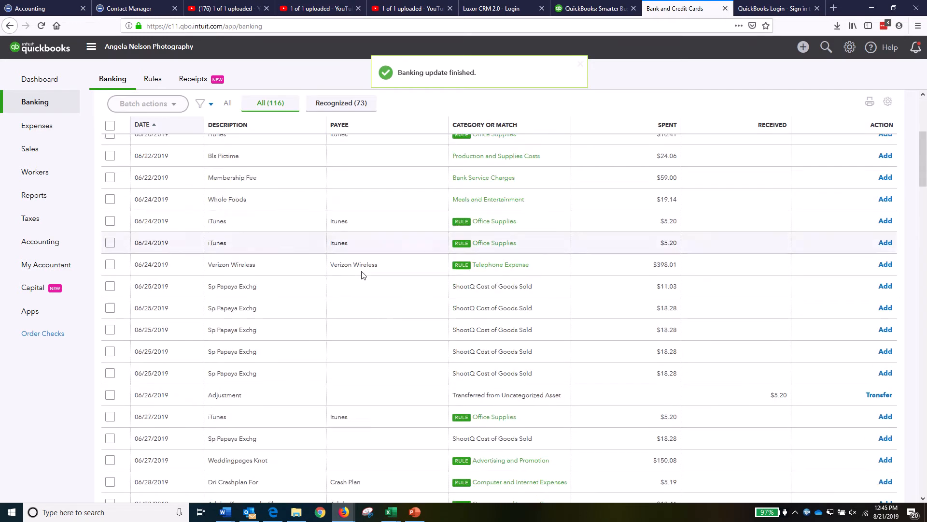
scroll(348, 311, "up", 4)
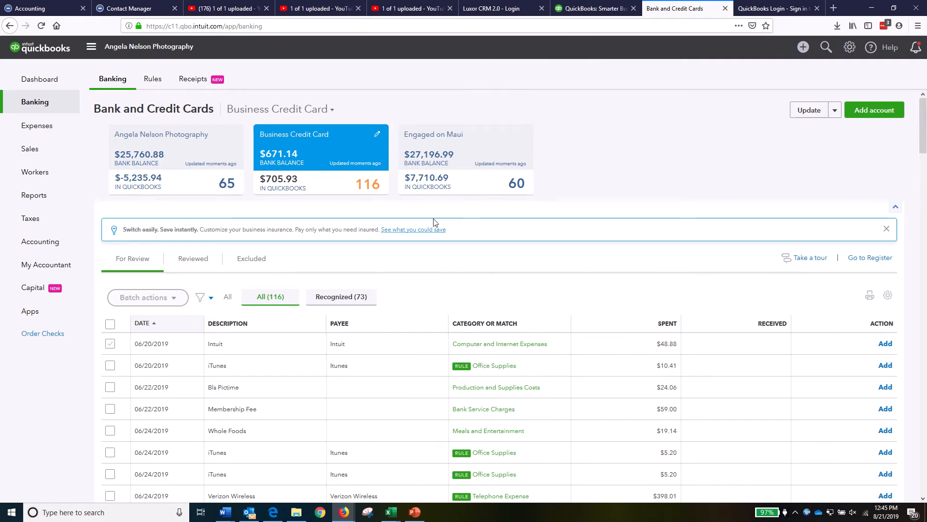
- In the photography business's bank account, batch-accept the two 06/20/2019 payroll matches for $318.62 and $655.34
left_click(169, 142)
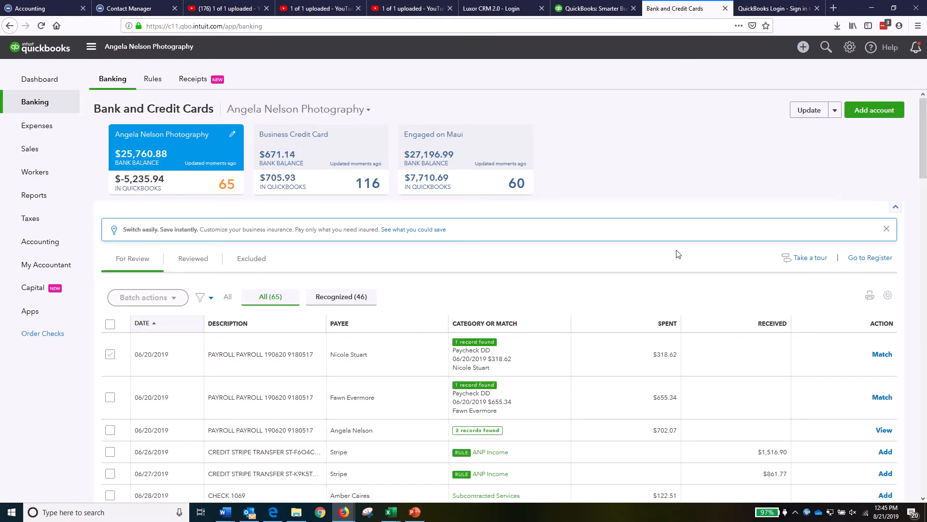
scroll(678, 253, "down", 3)
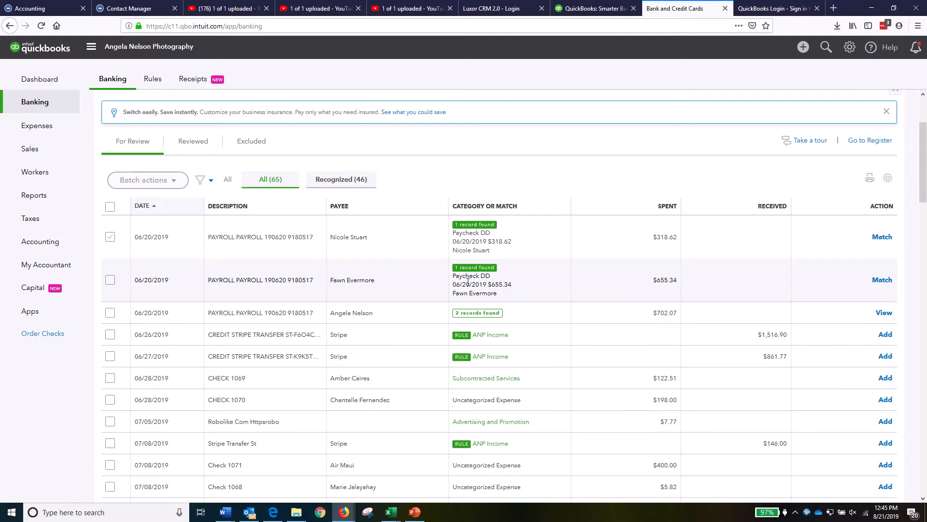
left_click(110, 237)
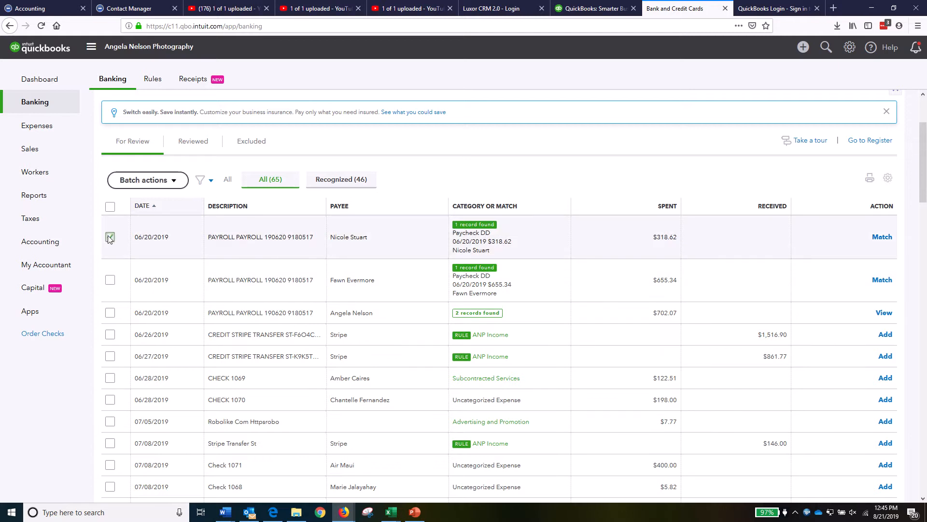
left_click(110, 279)
left_click(164, 180)
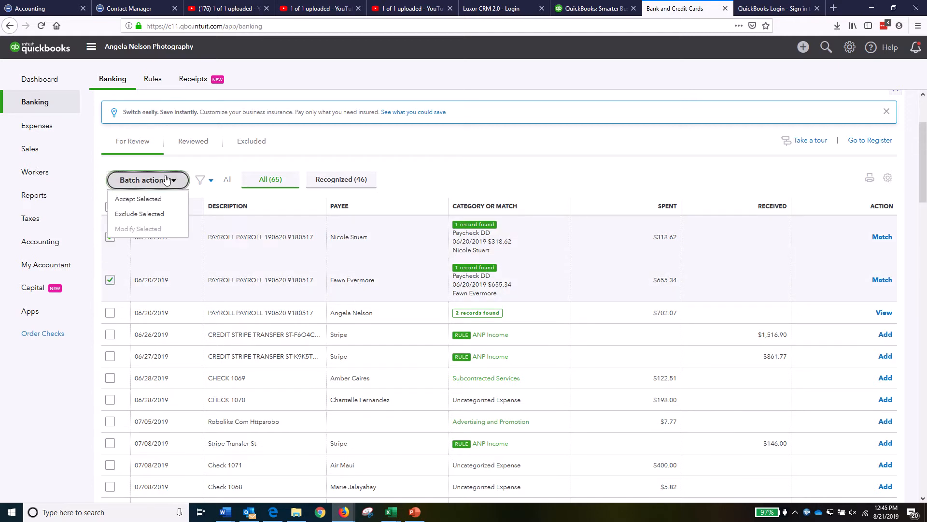
left_click(139, 199)
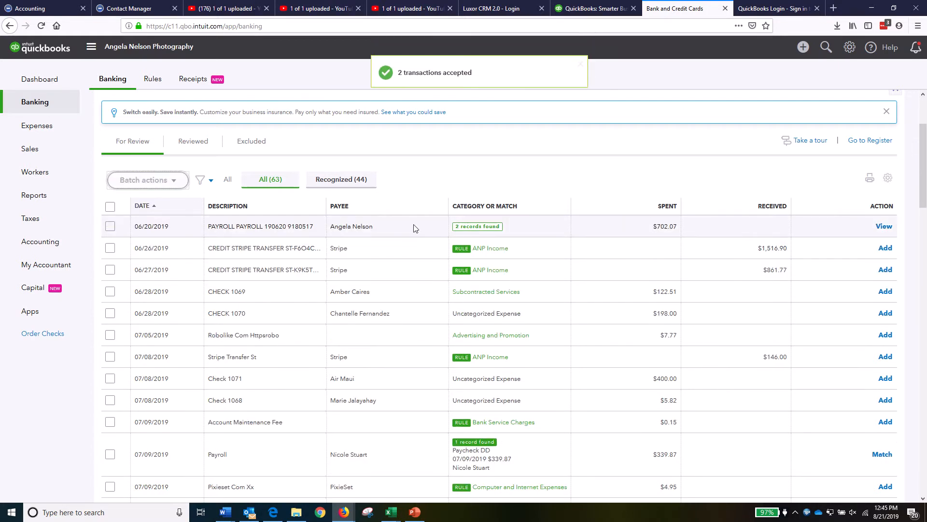
- Match the $702.07 payroll transaction of 06/20/2019 to the paycheck record dated 06/20/2019
left_click(413, 228)
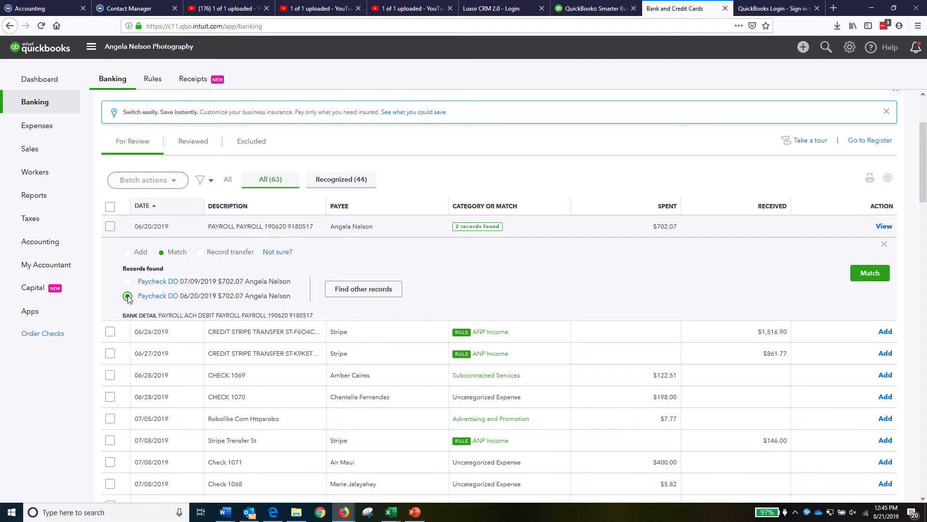
left_click(867, 282)
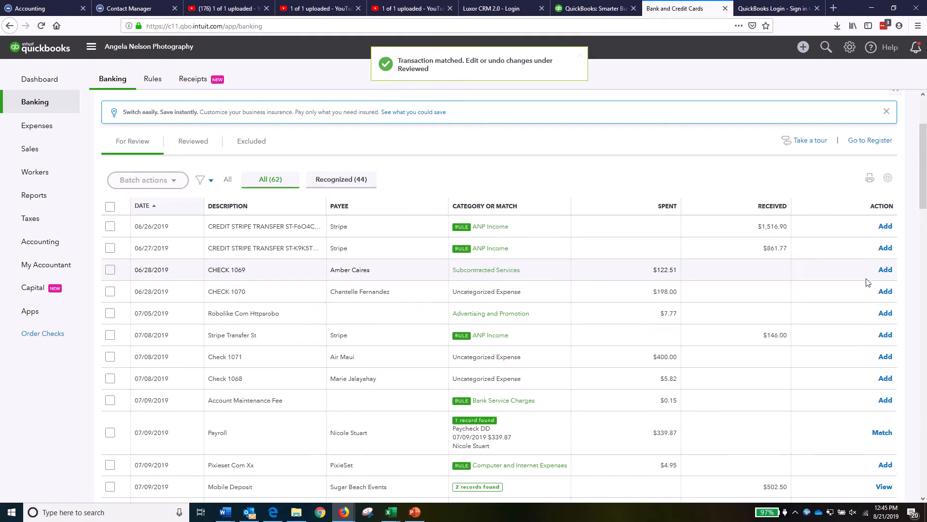
- Sort the transactions for review by payee and locate the group of Stripe transfers
left_click(111, 226)
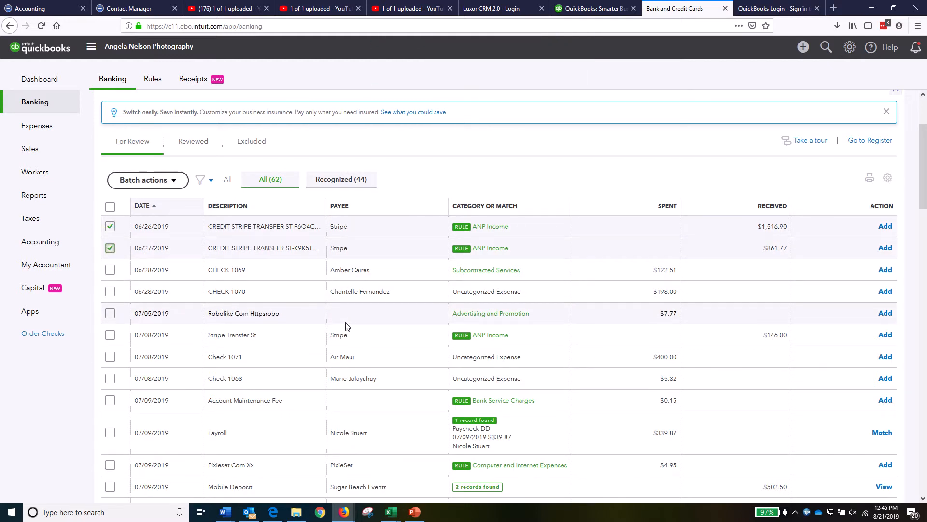
left_click(339, 207)
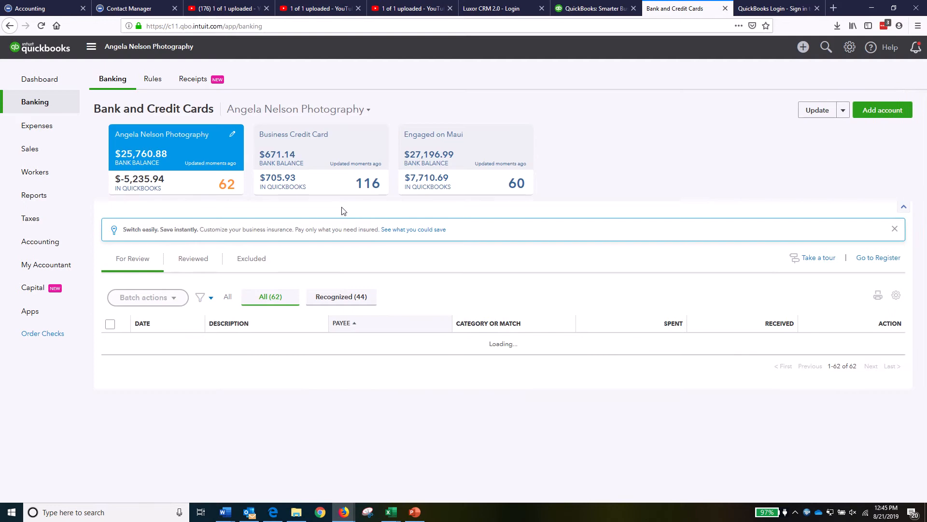
scroll(394, 371, "down", 15)
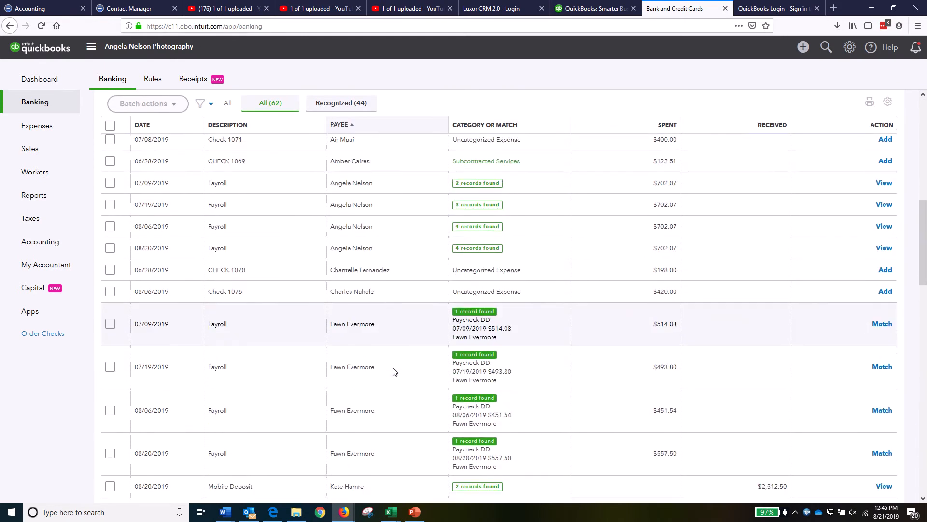
scroll(388, 367, "down", 2)
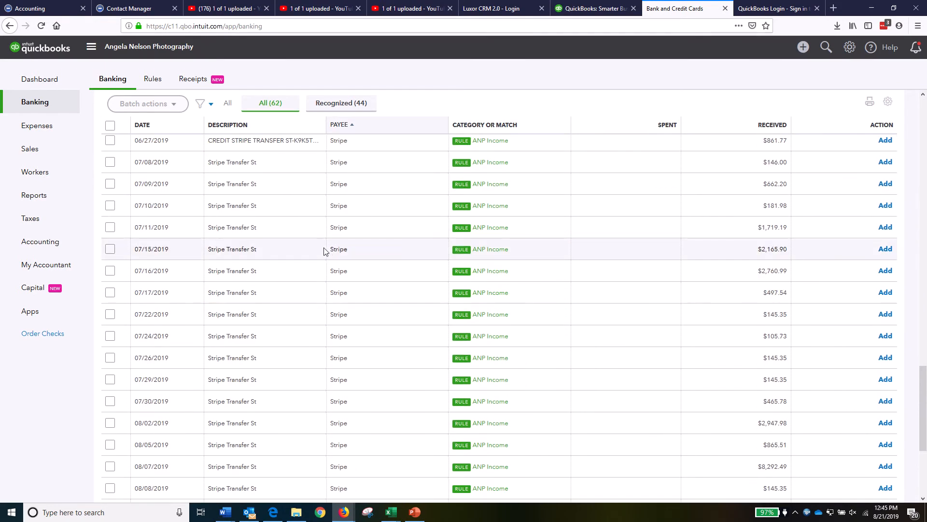
scroll(200, 185, "up", 4)
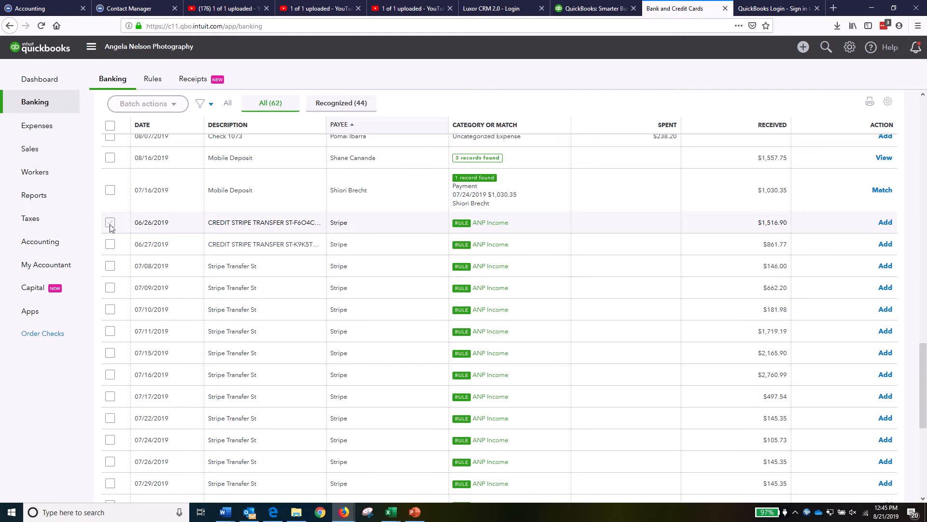
- Select all Stripe transfers dated 06/26/2019 through 08/20/2019 and accept them as a batch
left_click(110, 223)
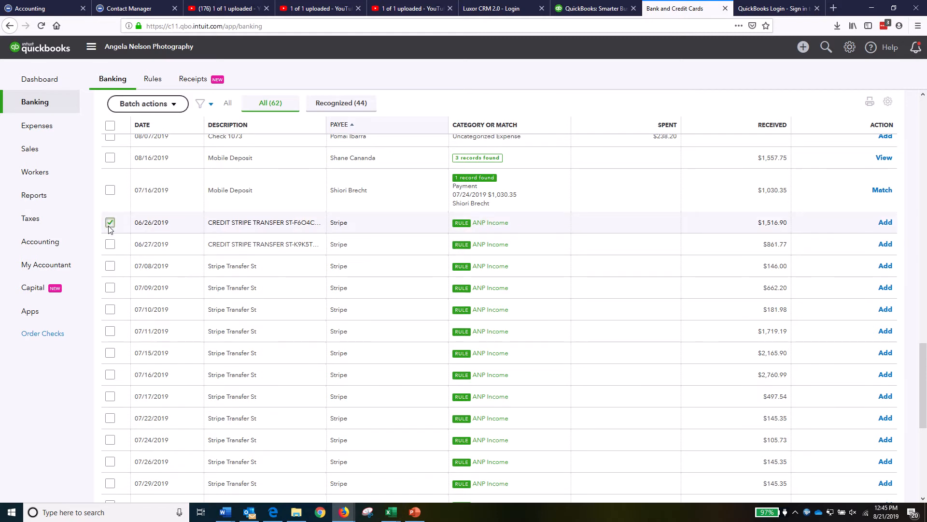
left_click(110, 245)
left_click(110, 267)
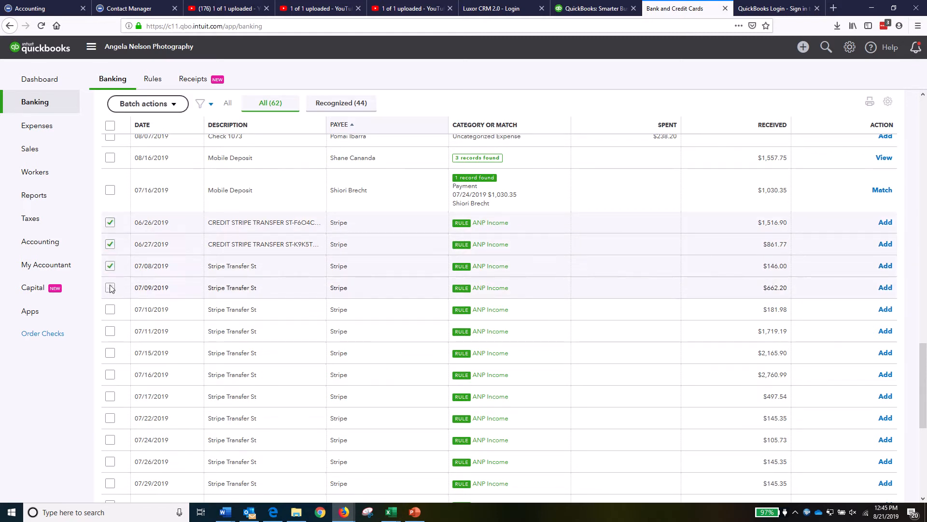
left_click(110, 289)
left_click(110, 310)
left_click(110, 332)
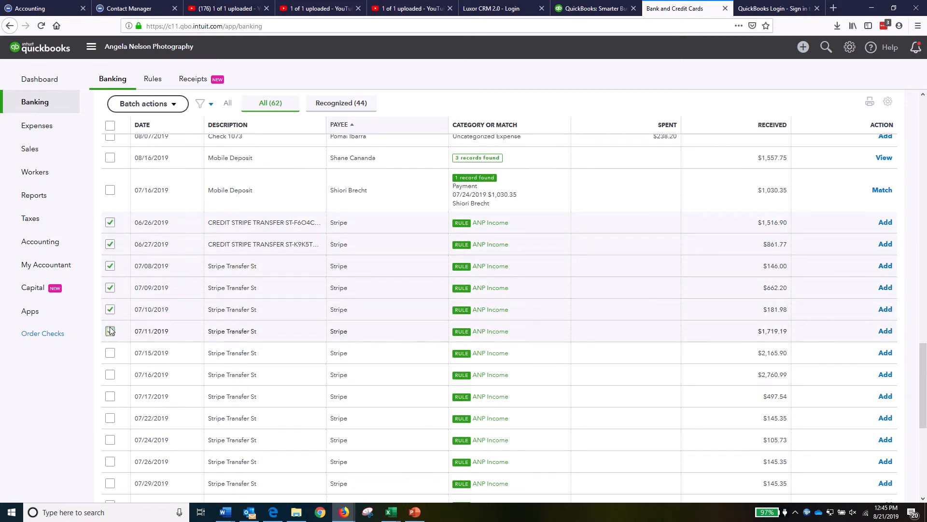
left_click(110, 354)
left_click(110, 375)
left_click(110, 397)
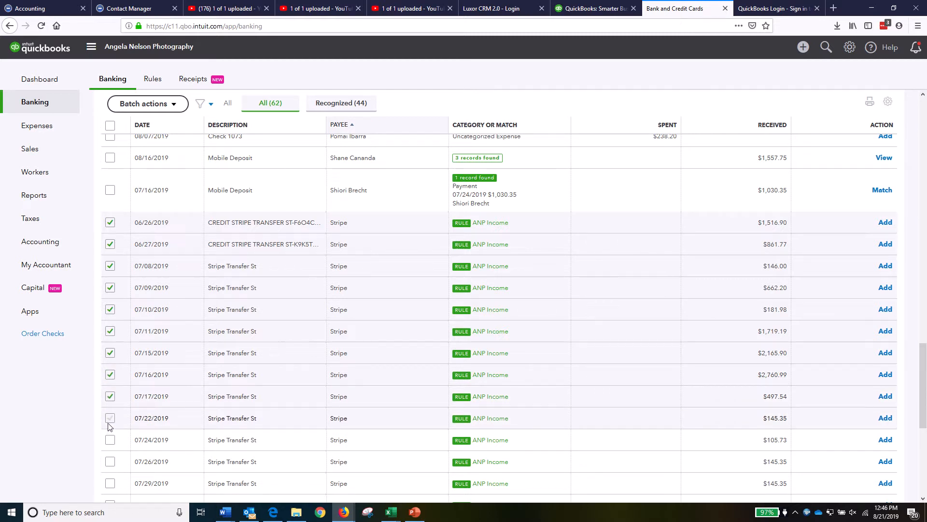
left_click(110, 440)
left_click(110, 462)
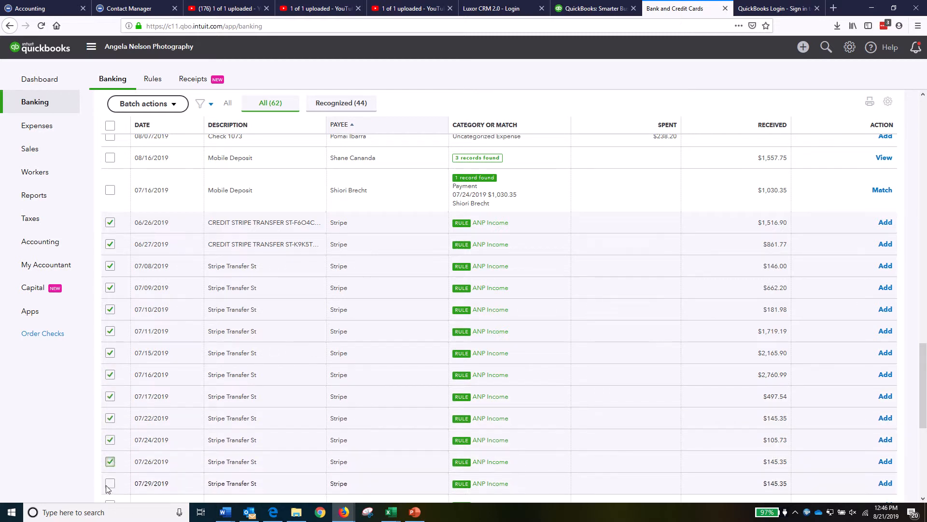
left_click(110, 484)
scroll(210, 429, "down", 6)
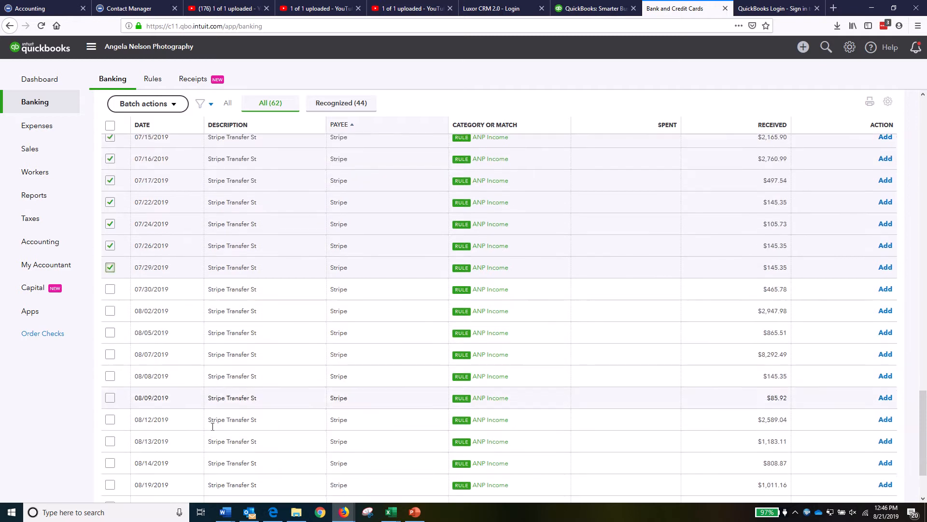
left_click(111, 204)
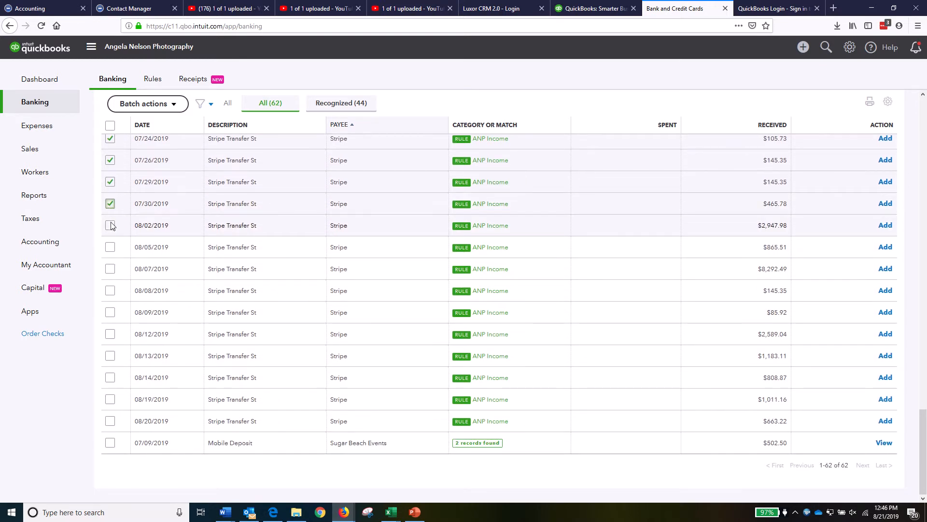
left_click(110, 225)
left_click(110, 247)
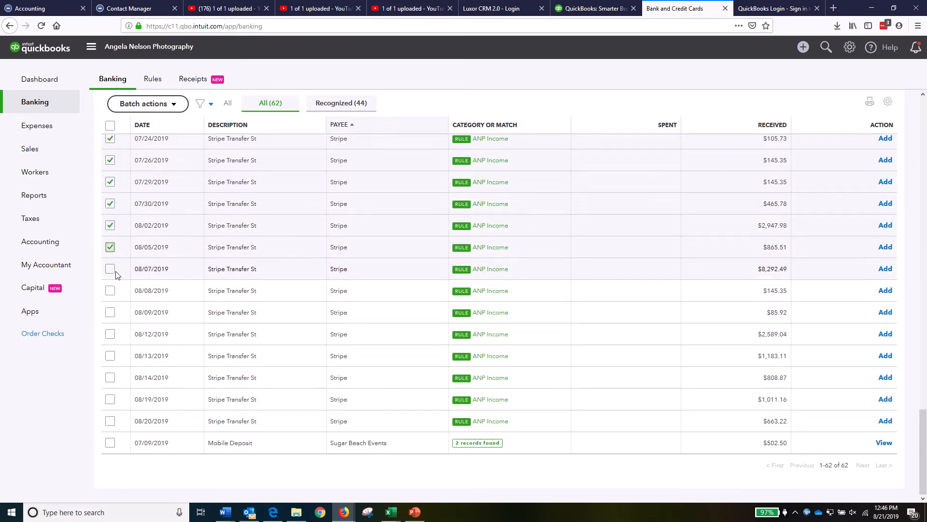
left_click(112, 270)
left_click(111, 292)
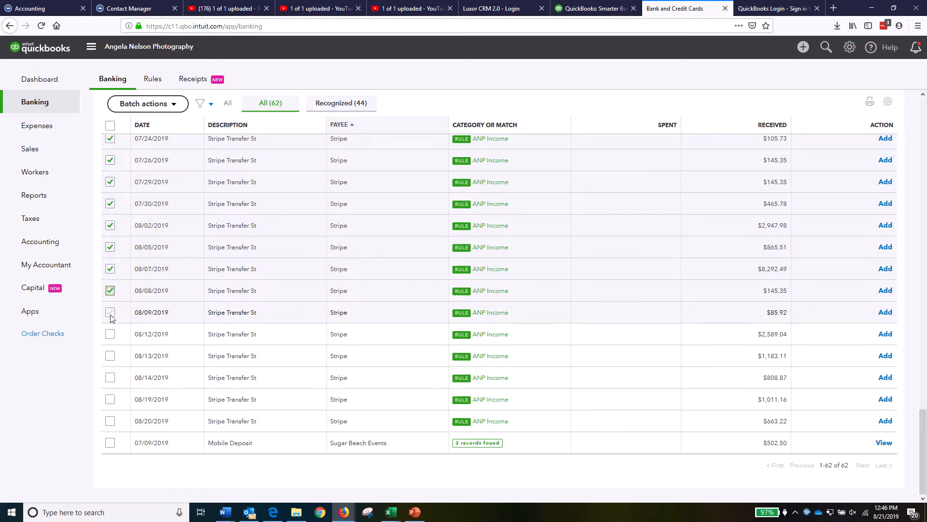
left_click(111, 313)
left_click(110, 335)
left_click(110, 357)
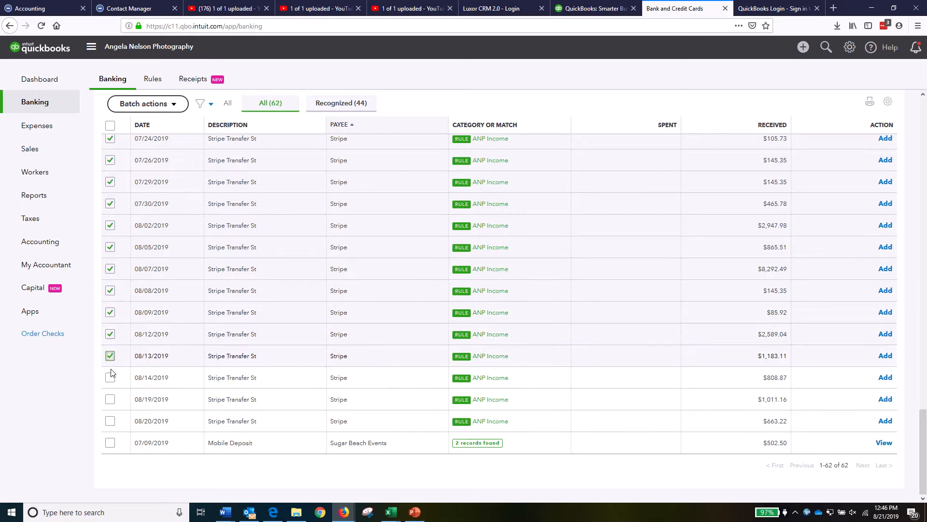
left_click(111, 378)
left_click(111, 399)
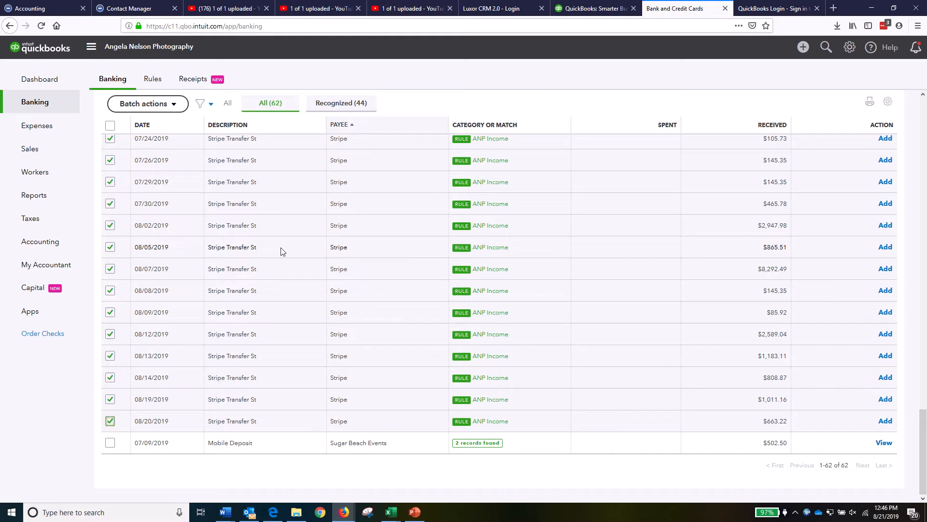
scroll(281, 251, "up", 15)
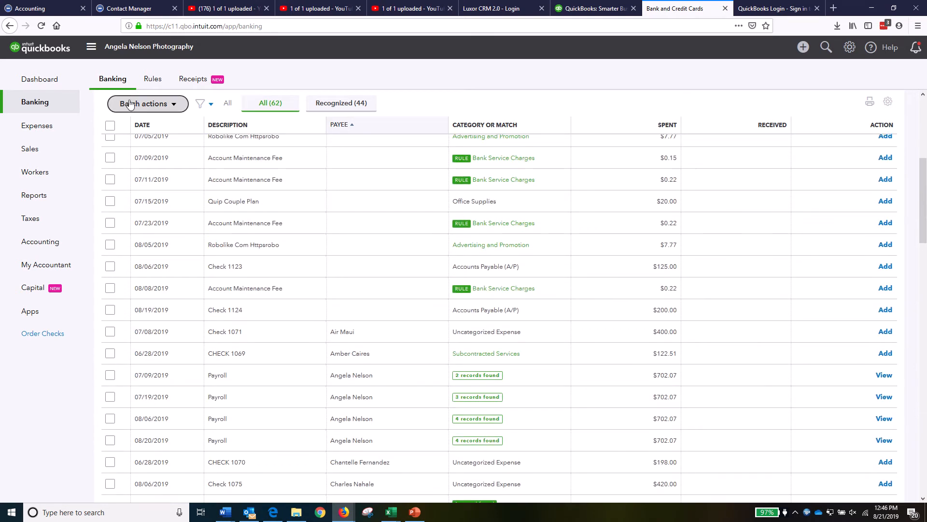
left_click(152, 109)
left_click(146, 122)
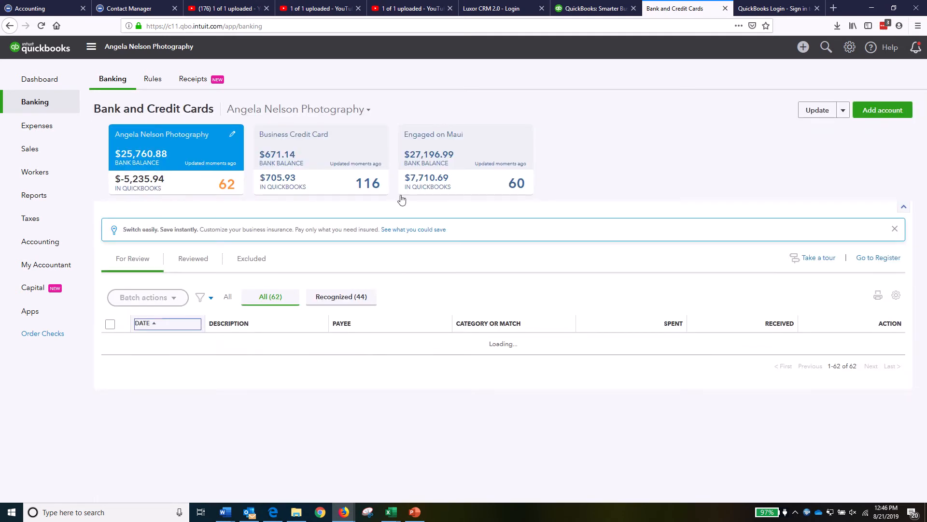
- Review the remaining transactions, examining the details of checks 1069 and 1070 and the records found for the $502.50 mobile deposit of 07/09/2019
scroll(431, 392, "down", 3)
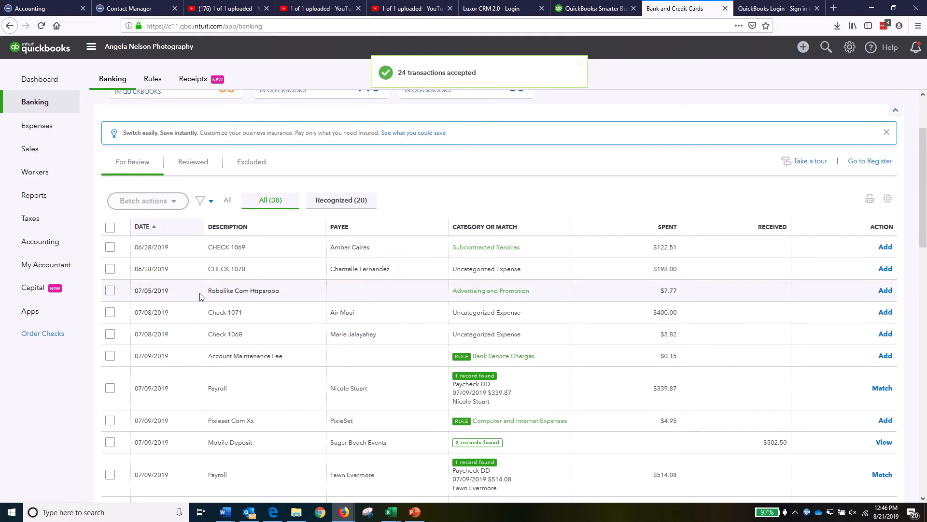
left_click(399, 246)
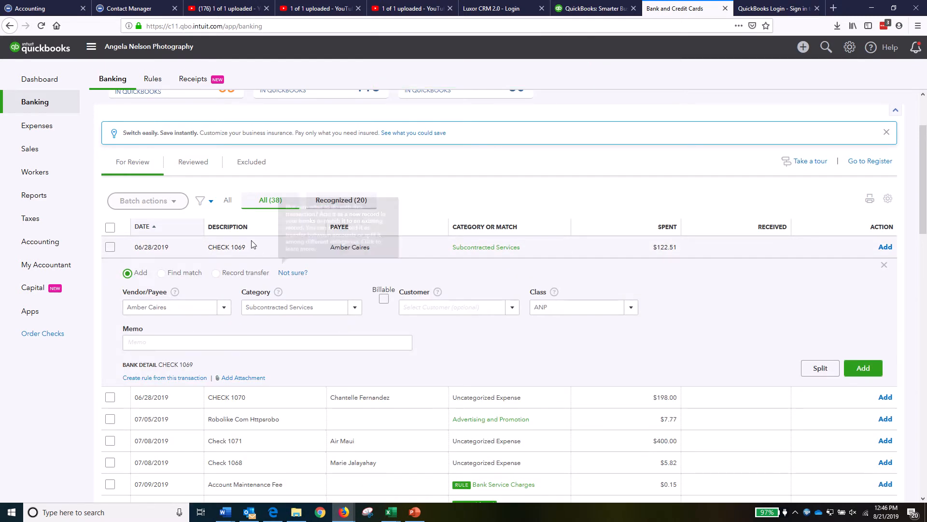
left_click(306, 402)
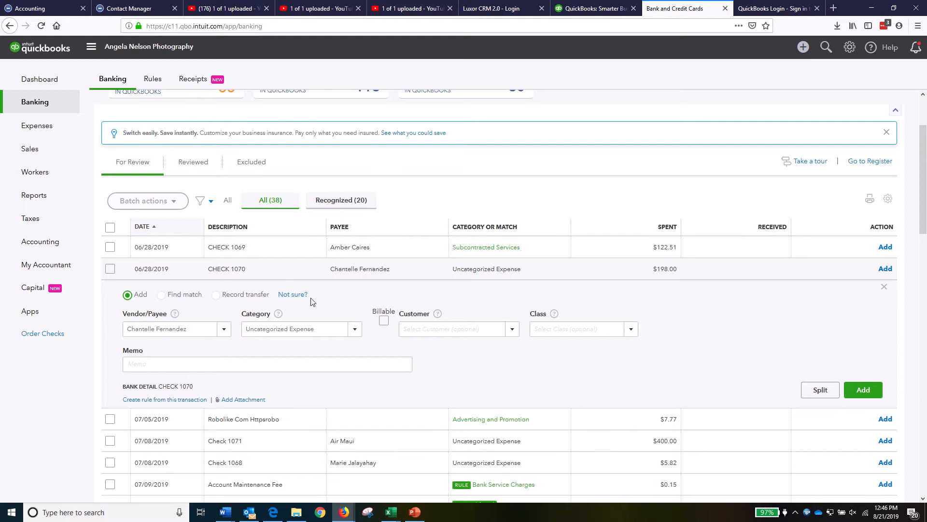
scroll(312, 300, "up", 3)
scroll(312, 300, "down", 6)
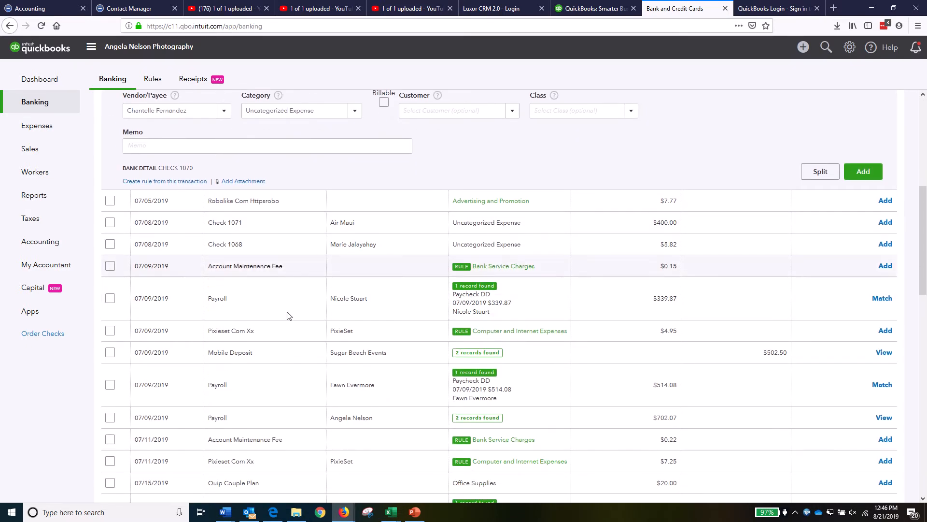
scroll(281, 339, "down", 5)
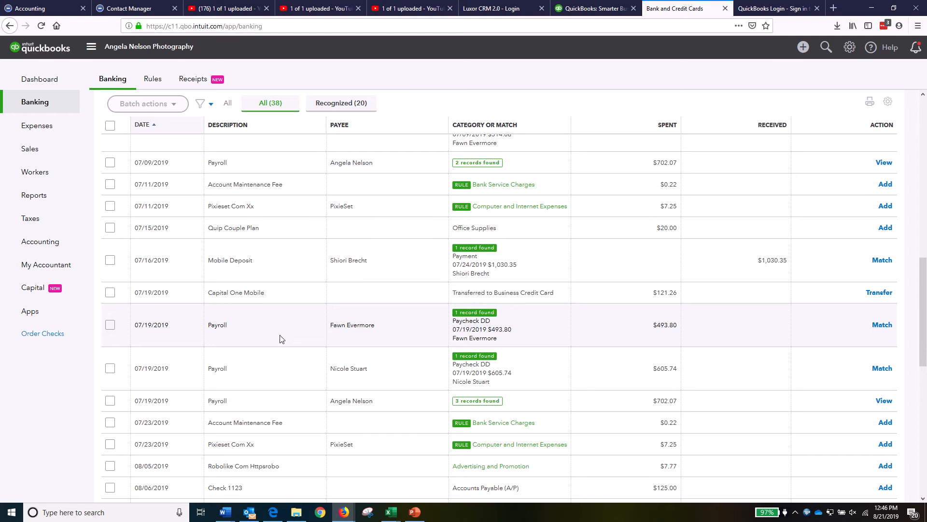
scroll(282, 339, "up", 3)
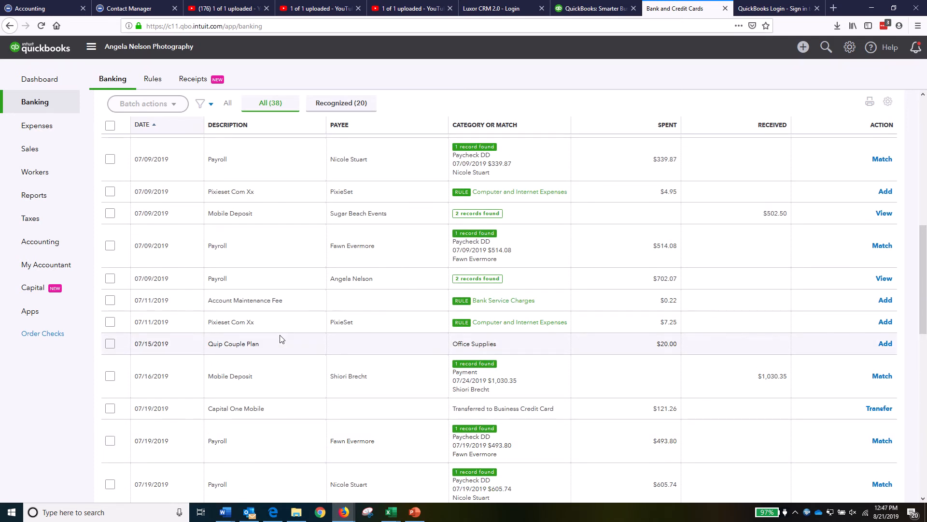
left_click(283, 216)
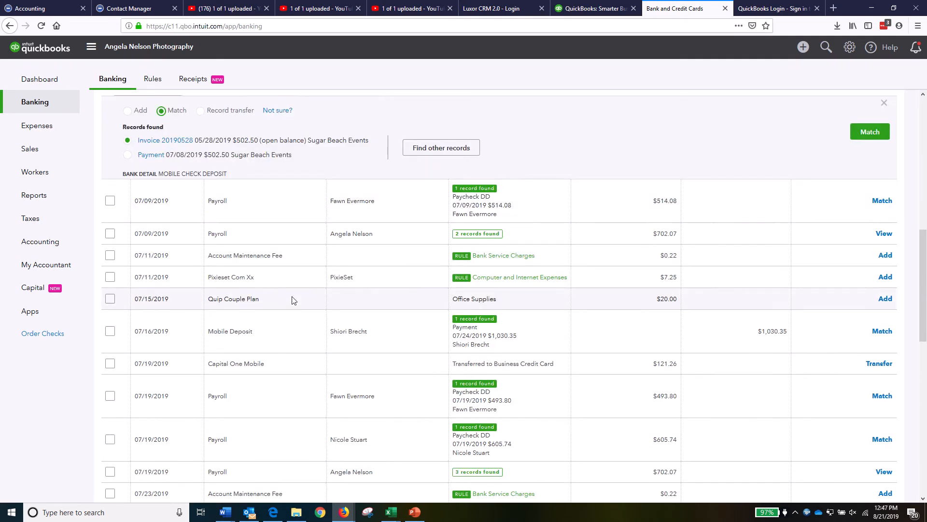
scroll(291, 300, "down", 5)
scroll(292, 300, "down", 5)
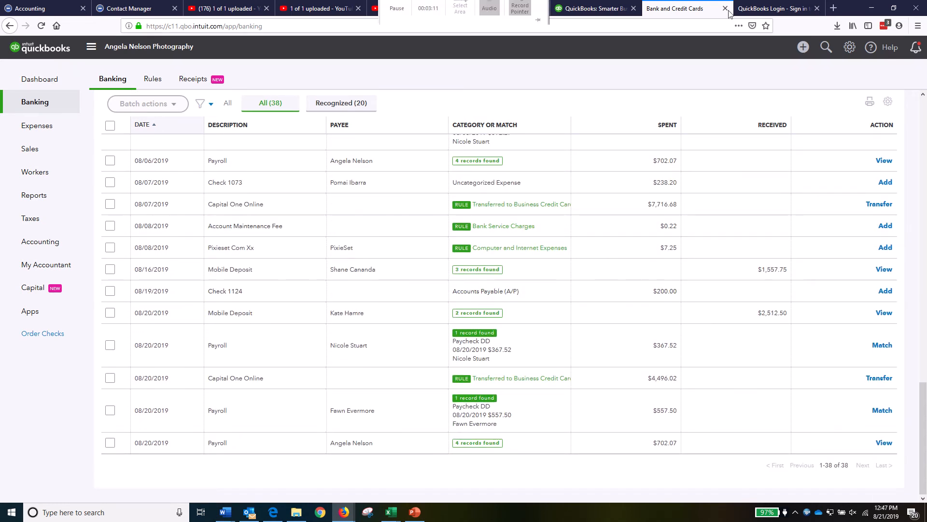
- Open the Bank of Hawaii website, boh.com, in a new browser tab
left_click(833, 8)
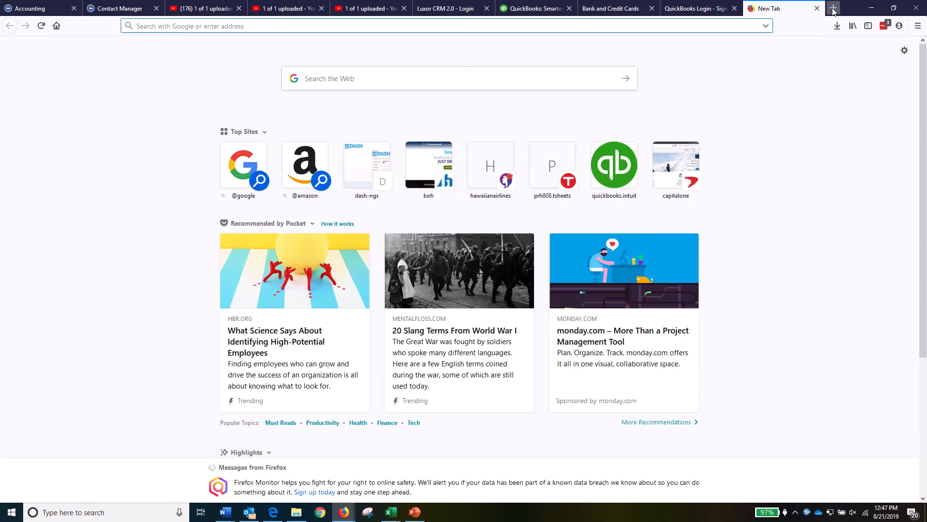
type("bohc")
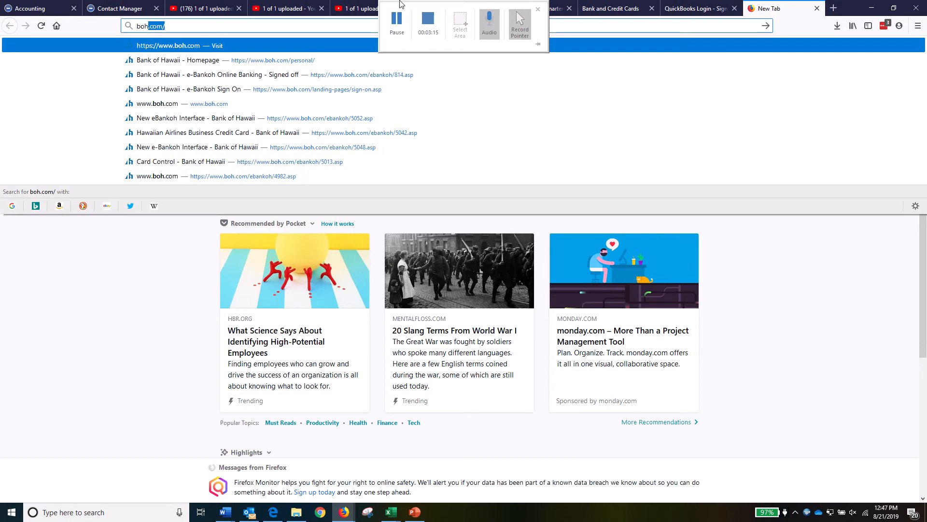
key("BackSpace")
type(".com")
key("Return")
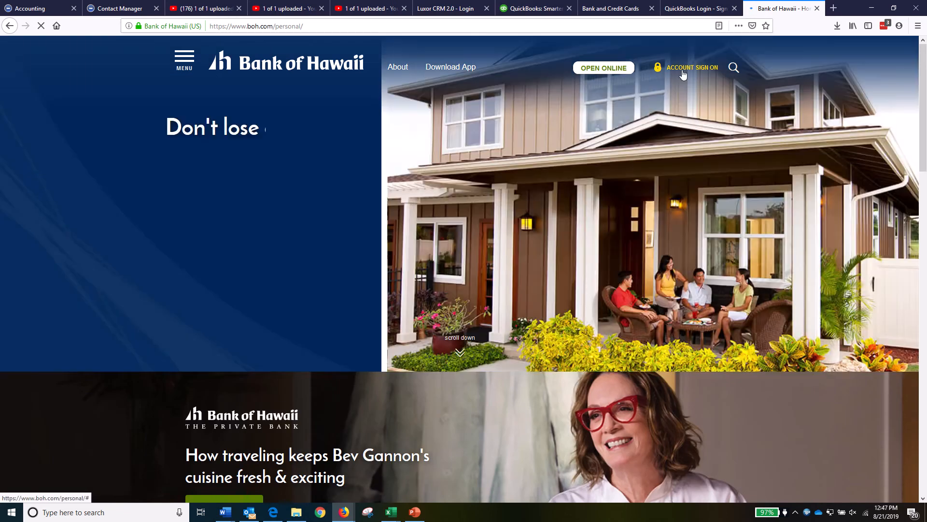
- Submit the e-Bankoh account sign-on for the Hawaii region with the business owner's saved user ID
left_click(683, 73)
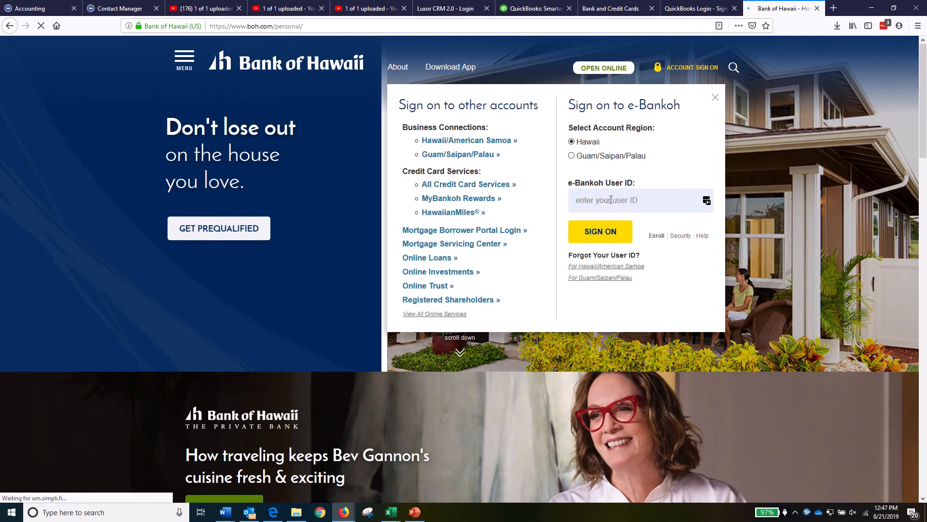
left_click(705, 199)
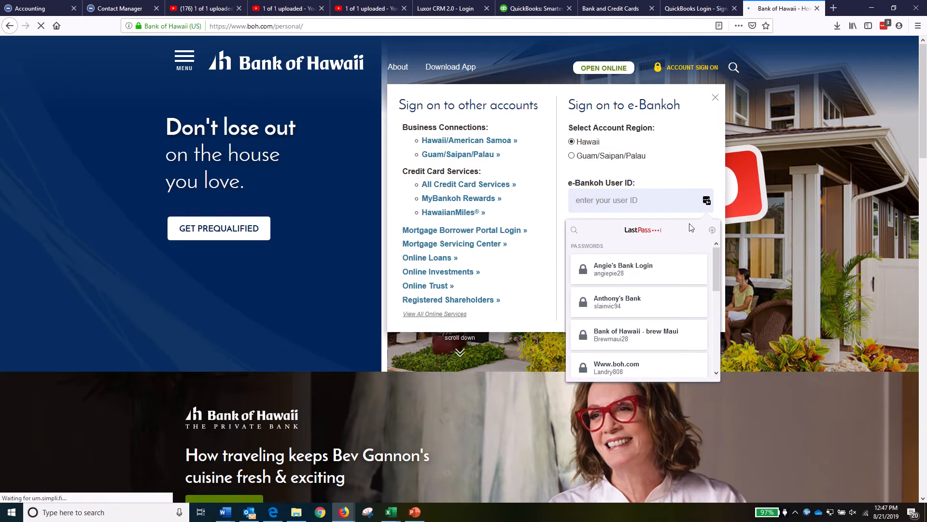
left_click(599, 273)
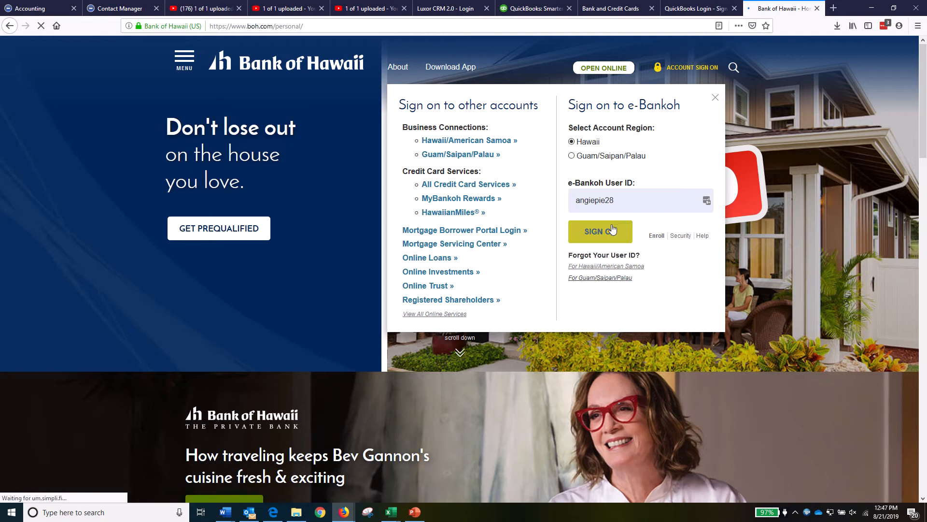
left_click(609, 232)
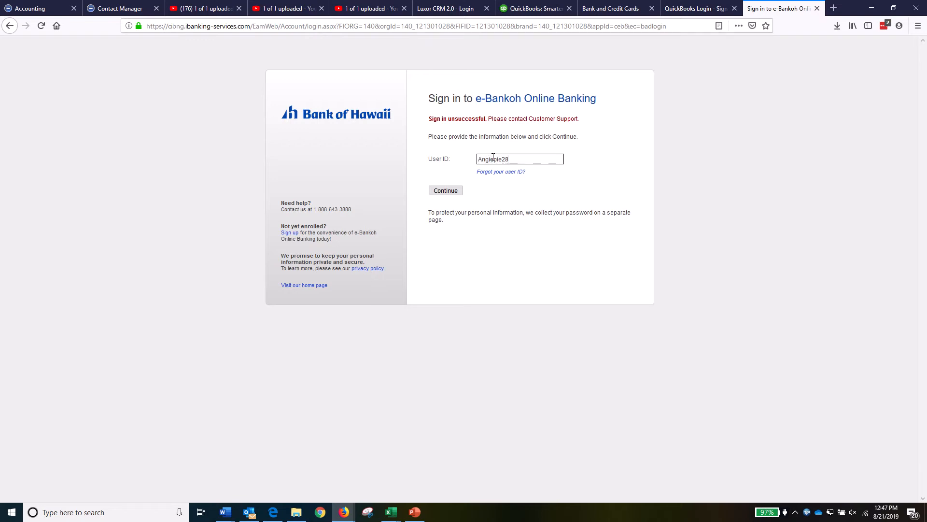
- Continue with the filled-in user ID, replace the prefilled password with the account password and sign in to e-Bankoh
left_click(451, 192)
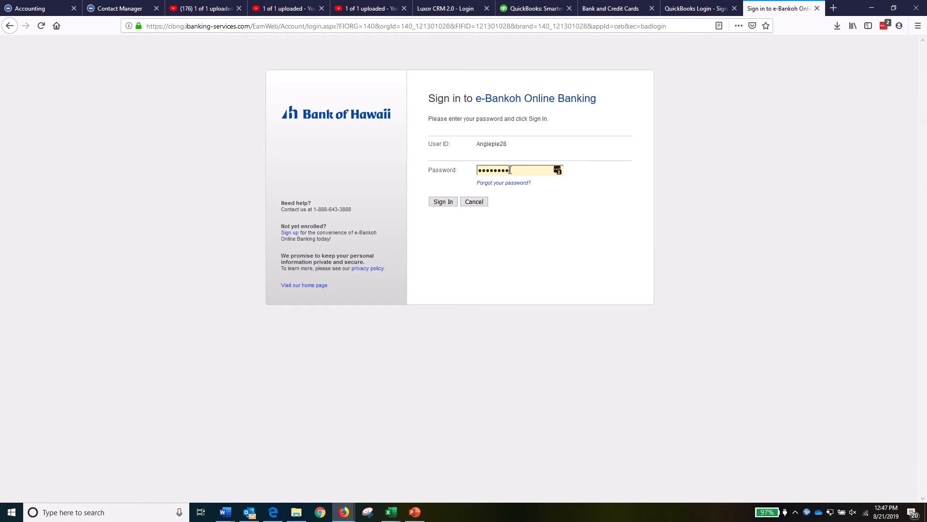
left_click_drag(556, 170, 316, 142)
type("•")
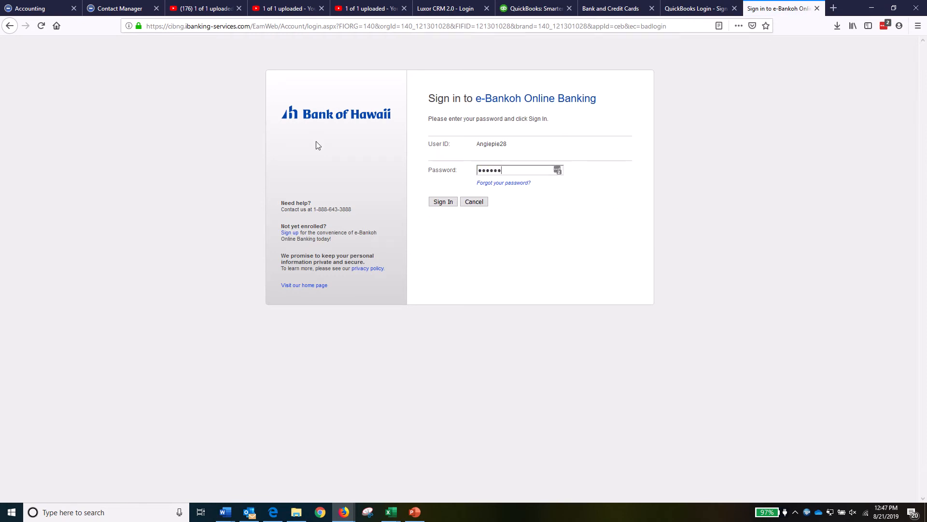
type("•••••••")
key("Return")
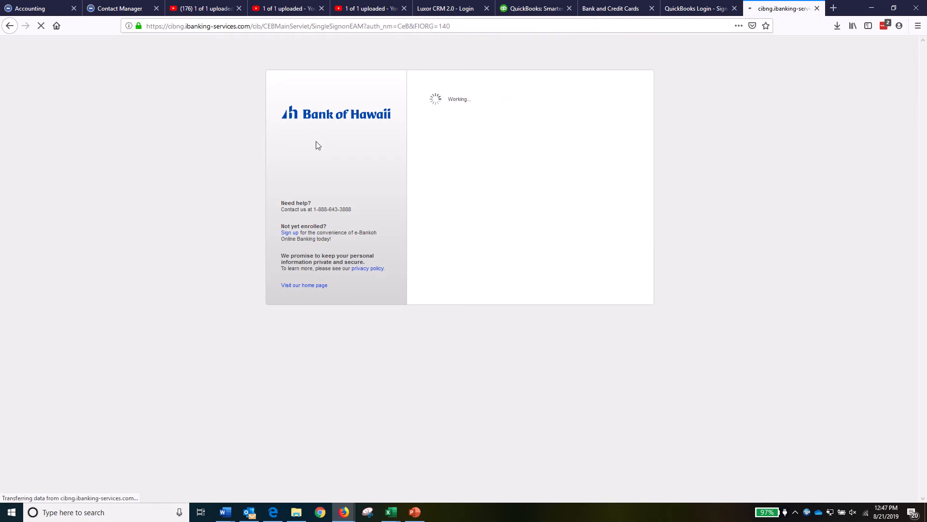
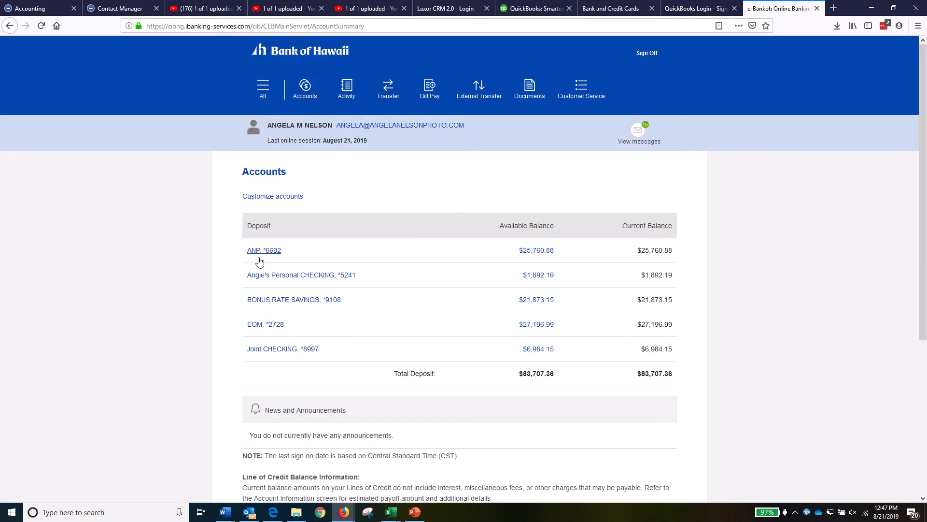
- Open the transaction search of the ANP account, and look up the number of the first check awaiting review in QuickBooks
left_click(258, 252)
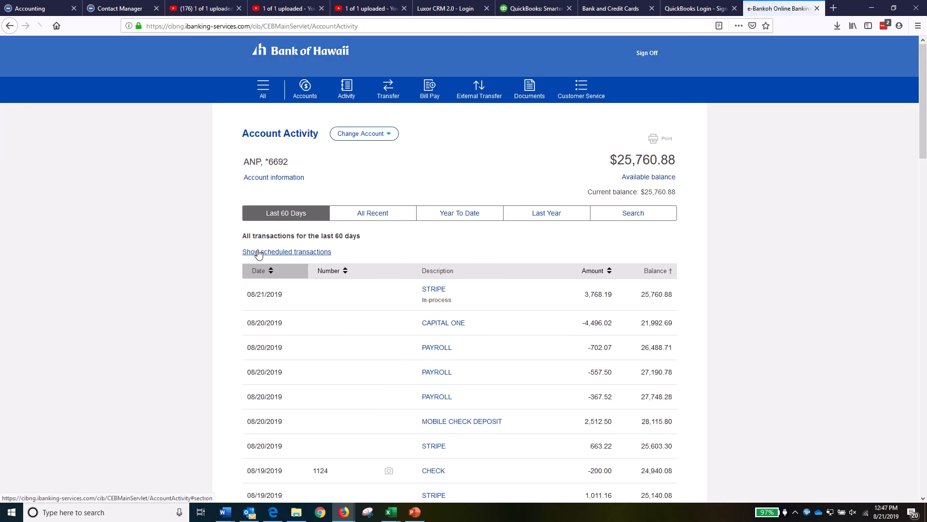
left_click(606, 216)
key("ctrl+shift+Tab")
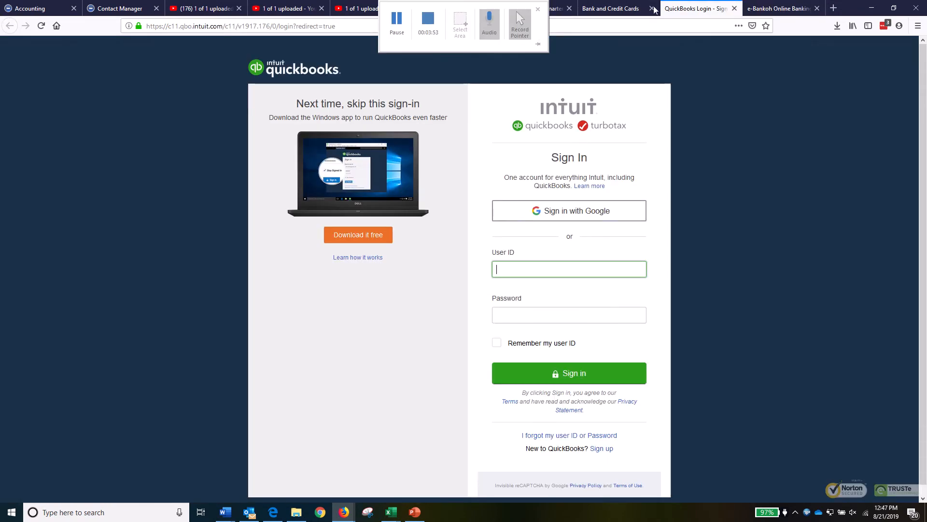
key("ctrl+shift+Tab")
scroll(203, 172, "up", 15)
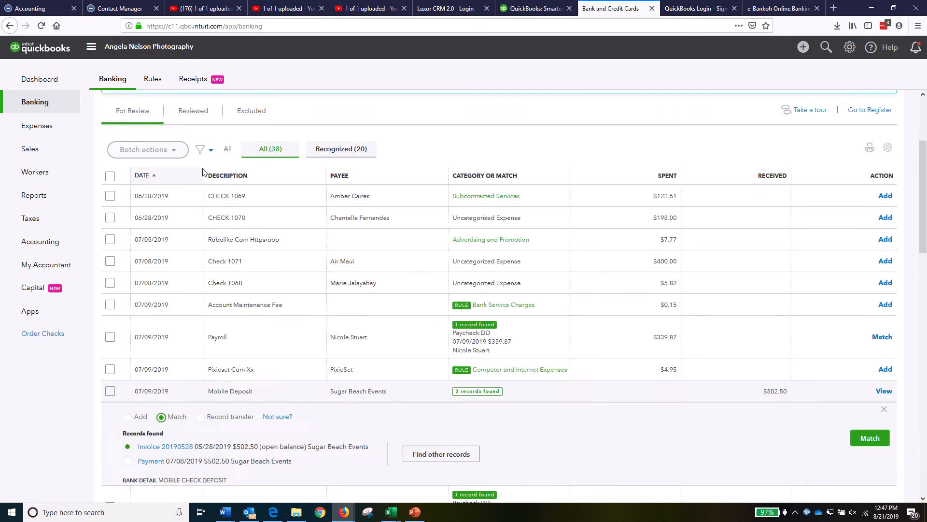
scroll(247, 386, "down", 1)
scroll(248, 386, "down", 1)
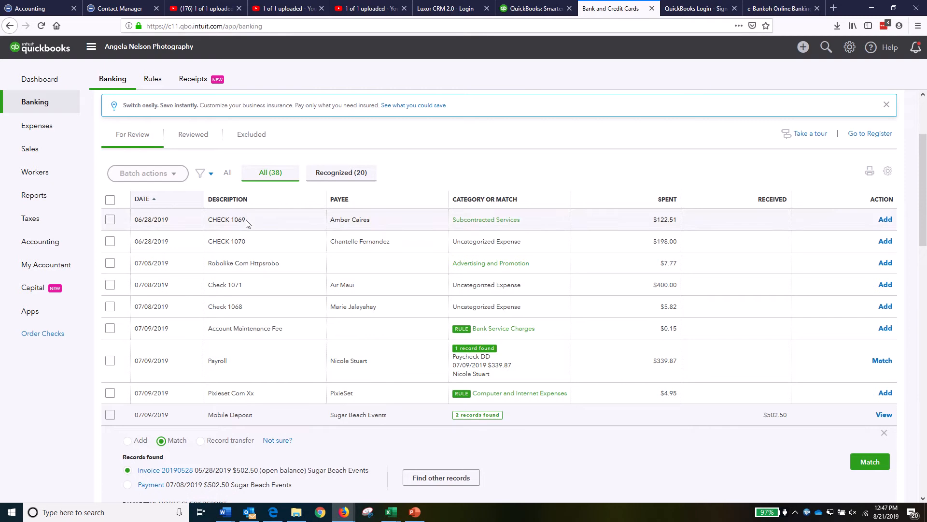
- Search the ANP account's history at Bank of Hawaii for check number 1069 and open the check's image
left_click(778, 6)
left_click(348, 264)
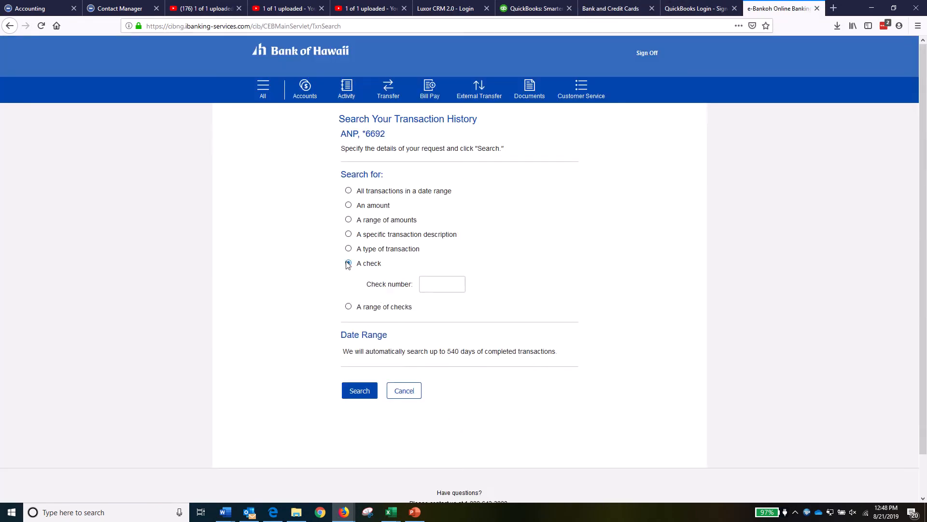
left_click(433, 290)
type("1069")
left_click(359, 390)
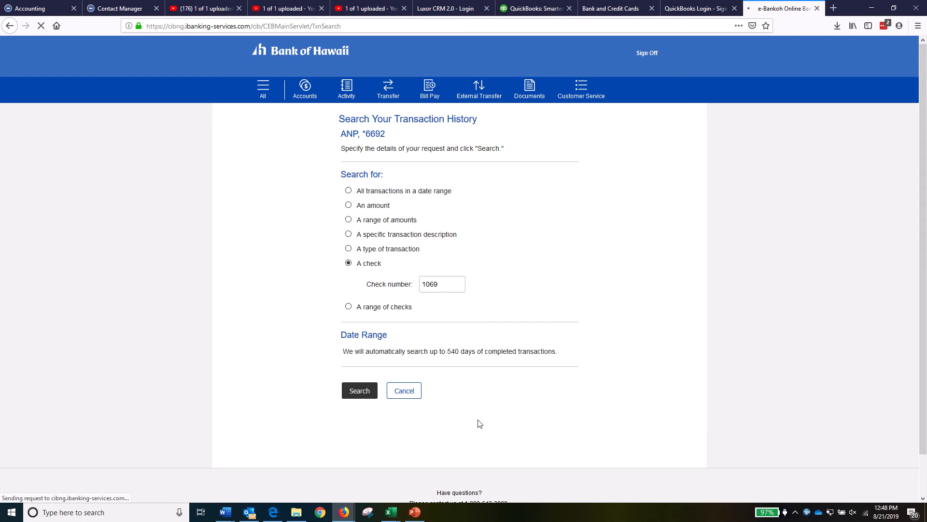
mouse_move(429, 3)
left_click(403, 30)
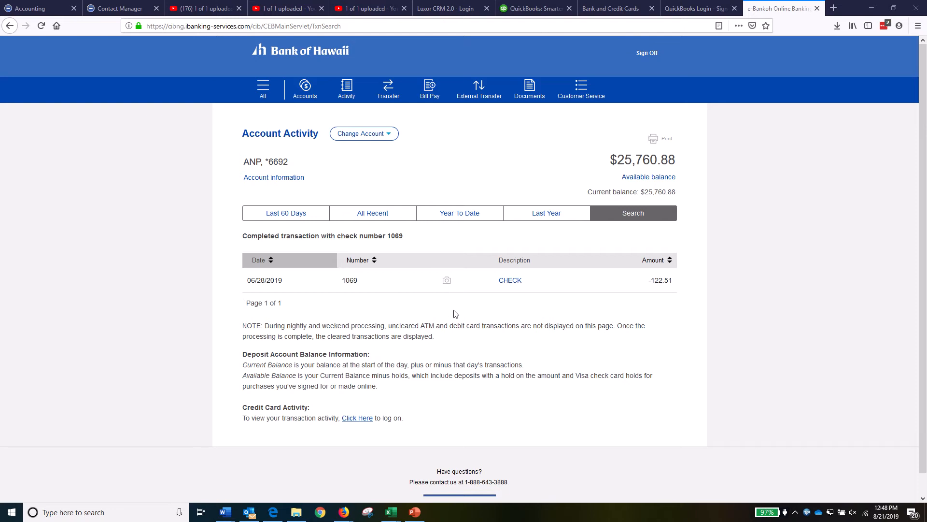
left_click(447, 281)
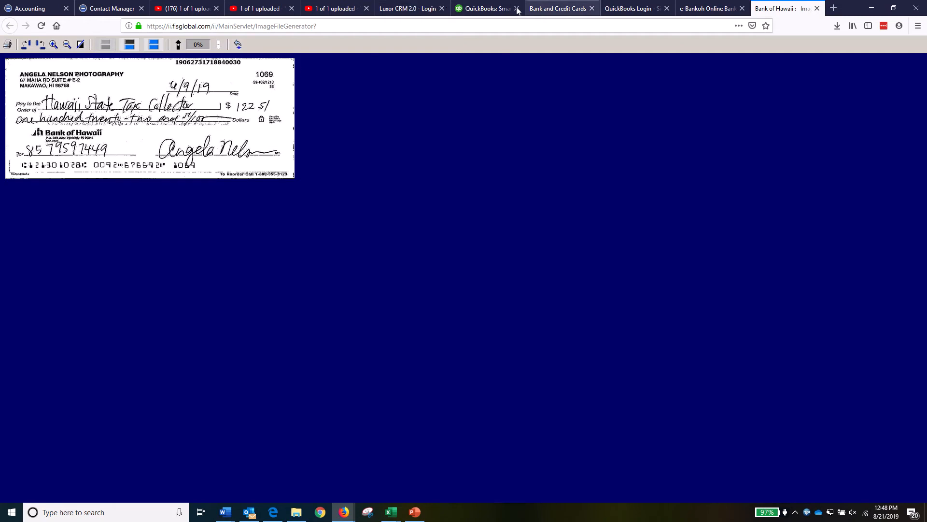
- Compare the payee on the check image with the payee of check 1069 in the QuickBooks review list
left_click(556, 8)
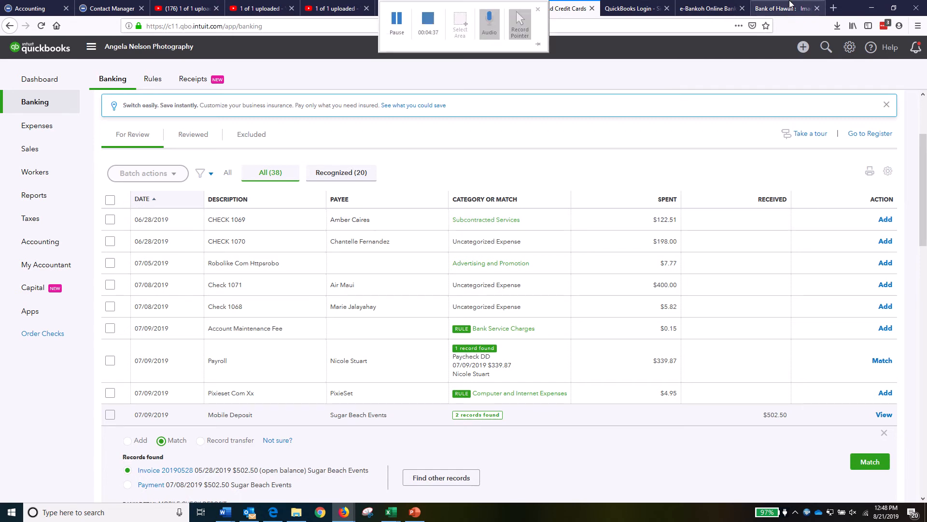
left_click(787, 9)
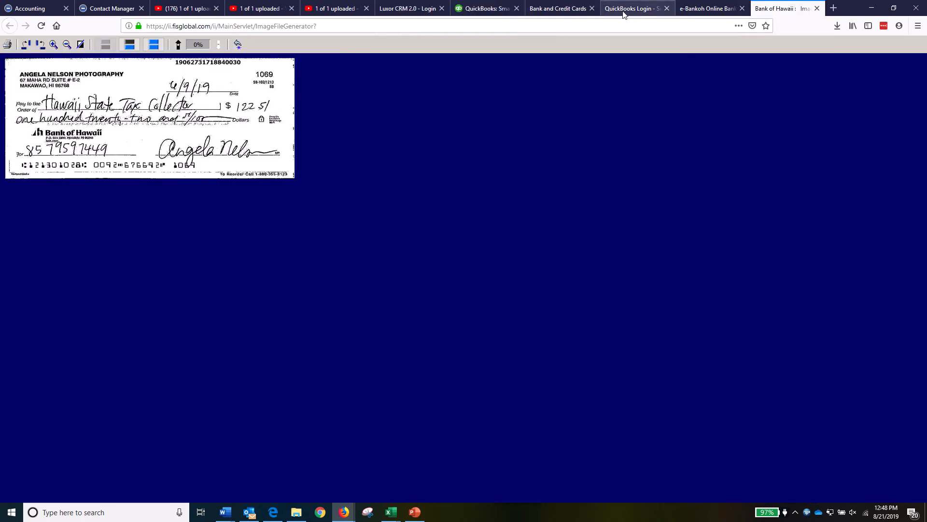
left_click(557, 8)
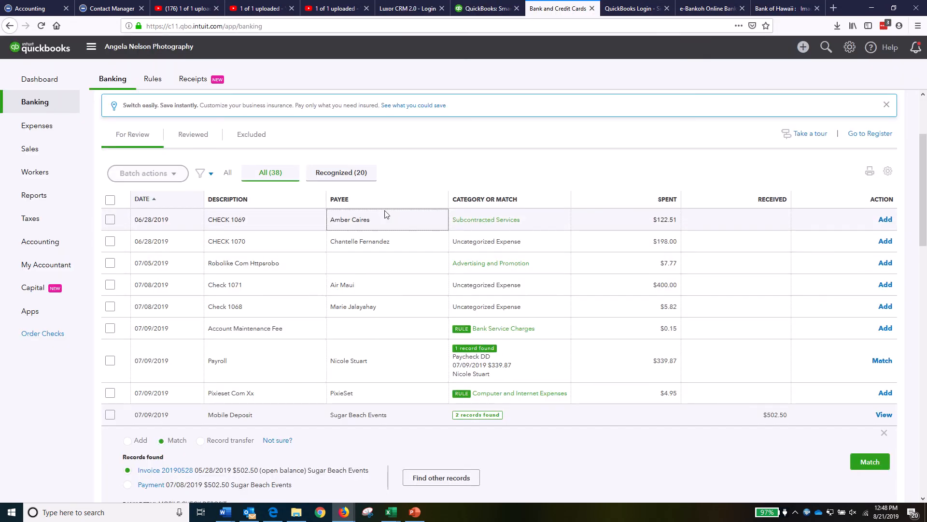
left_click(213, 219)
left_click(210, 277)
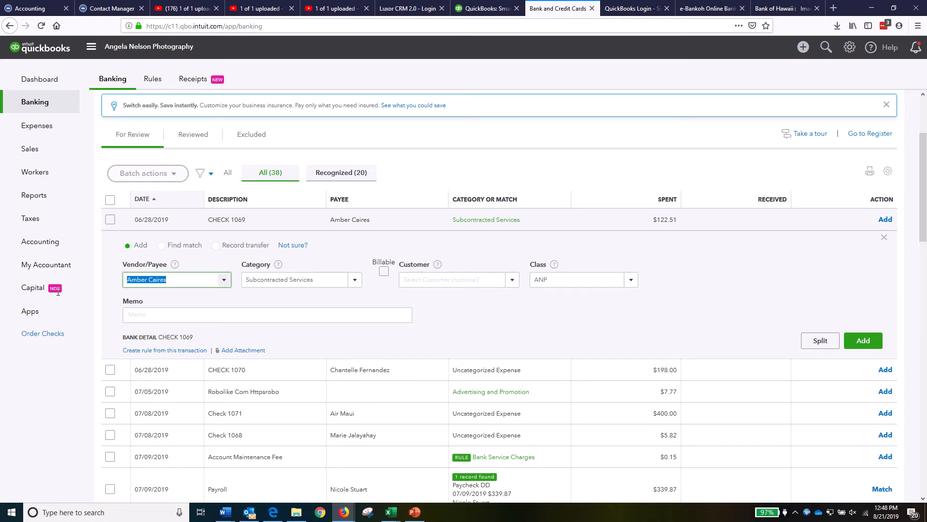
left_click(58, 295)
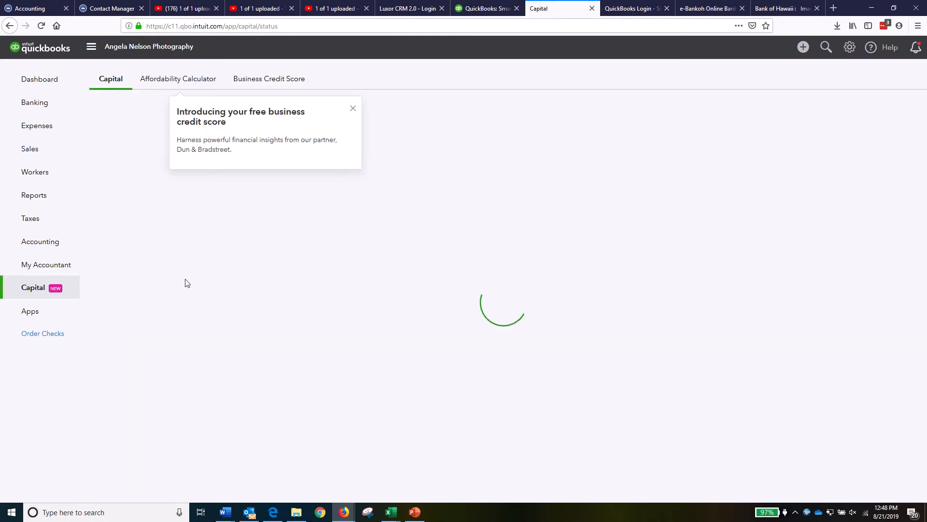
left_click(351, 109)
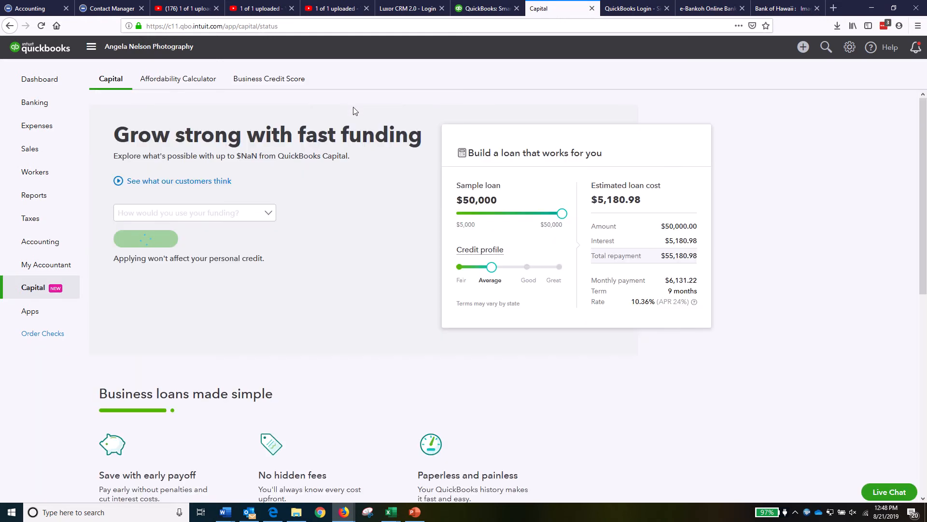
- Reopen the bank review list in QuickBooks and change the payee of check 1069 to Hawaii State Tax
left_click(41, 101)
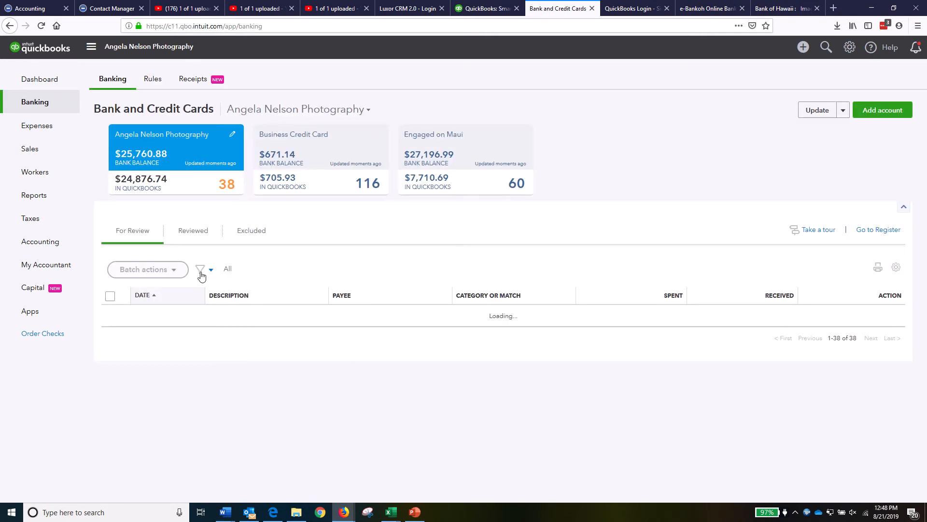
left_click(292, 315)
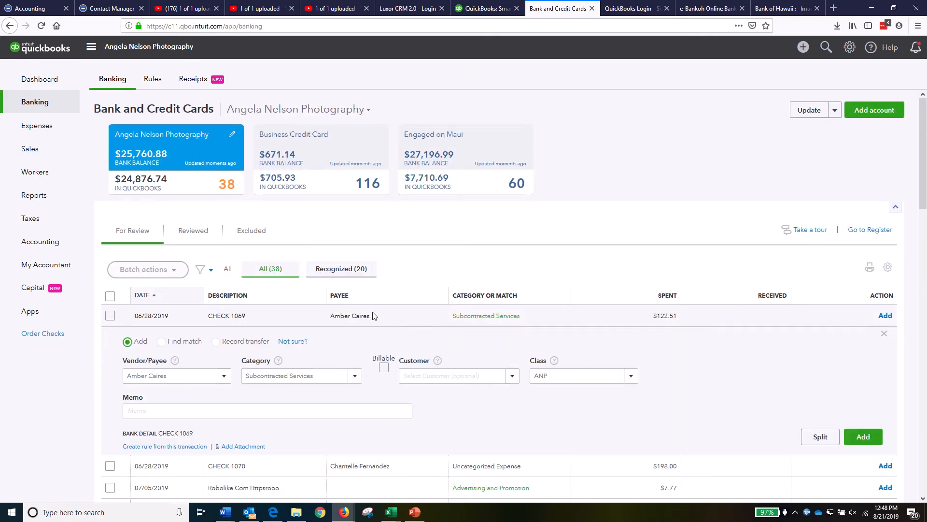
left_click(207, 376)
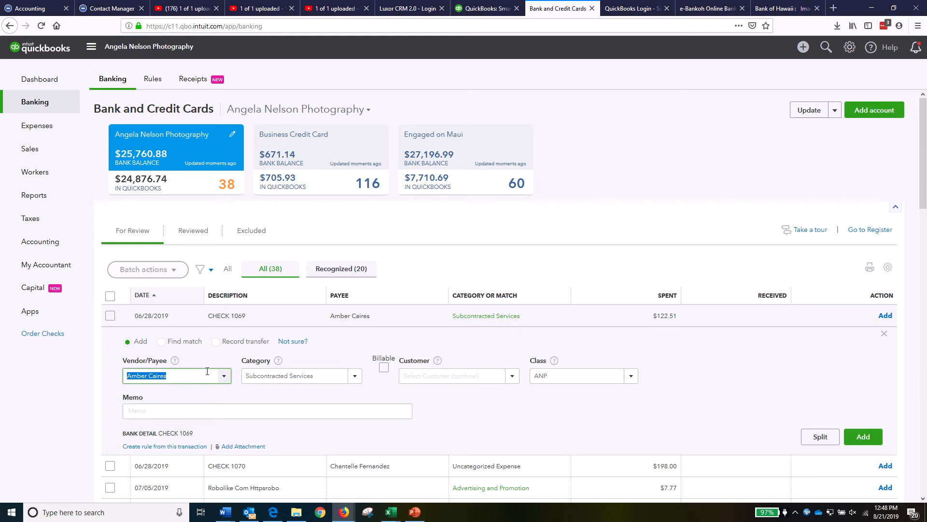
type("Hawaii Sat")
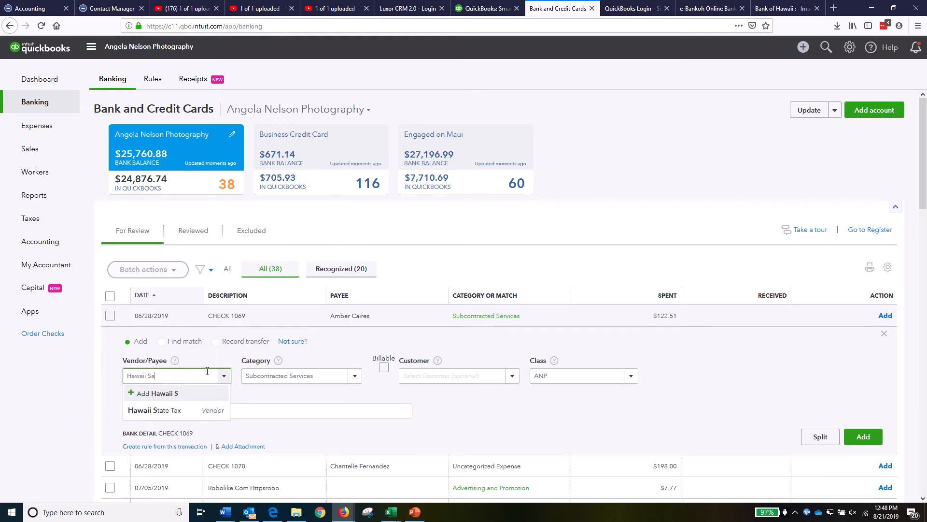
key("BackSpace")
type("tate")
left_click(175, 410)
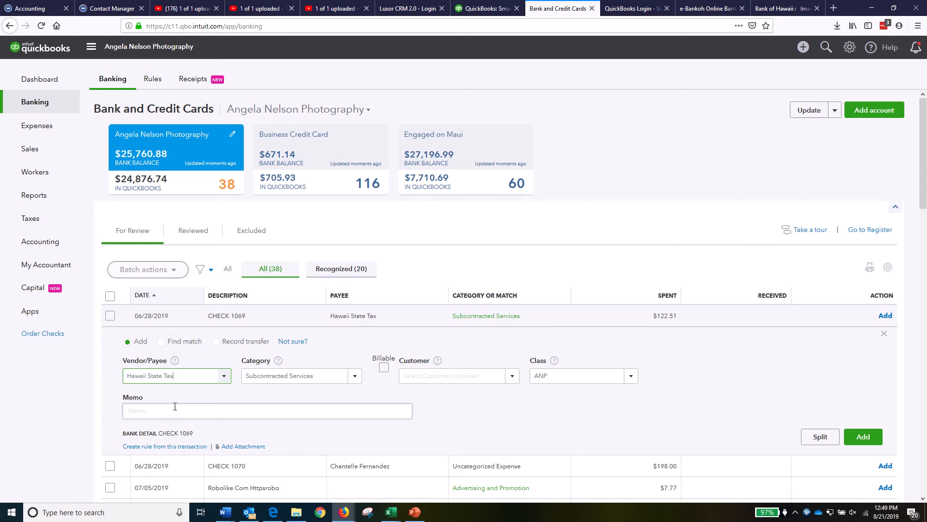
- Categorize check 1069 as Hawaii State Tax Payable and add it to the books
left_click(301, 375)
left_click(355, 375)
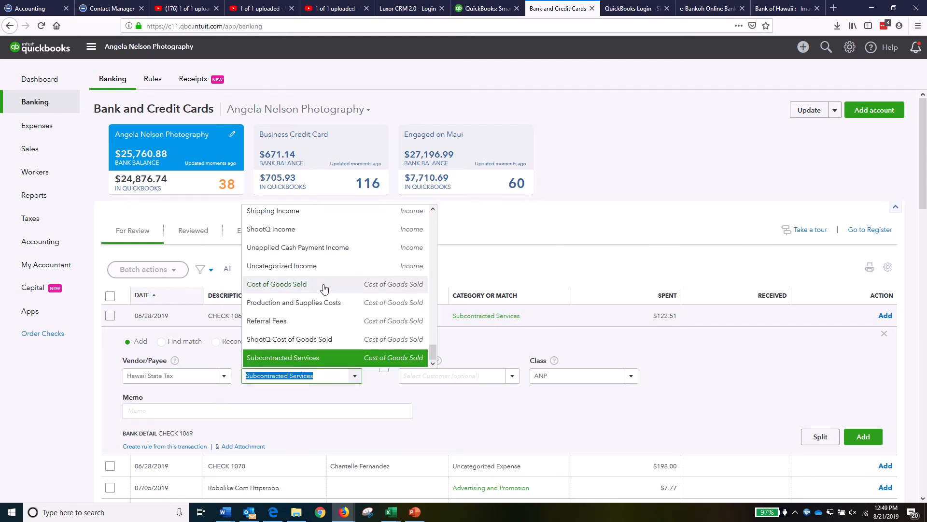
scroll(324, 288, "up", 10)
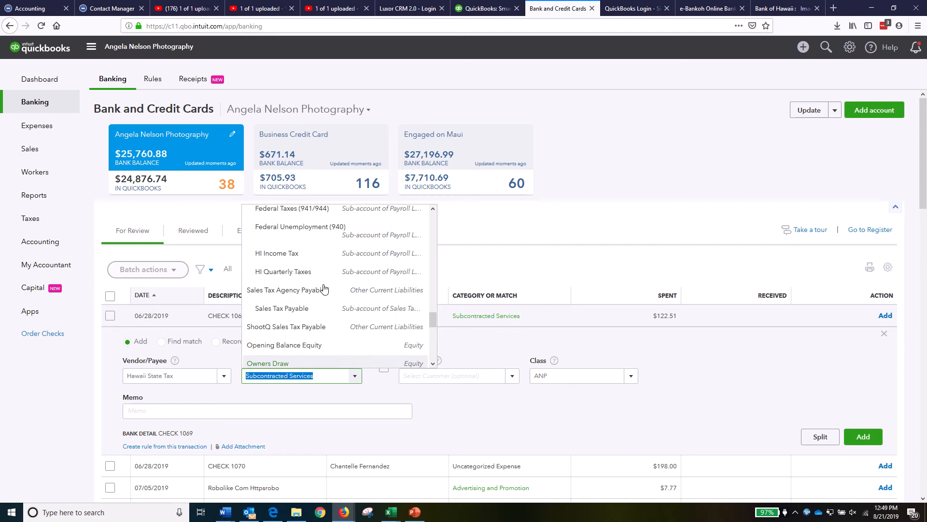
scroll(324, 289, "up", 4)
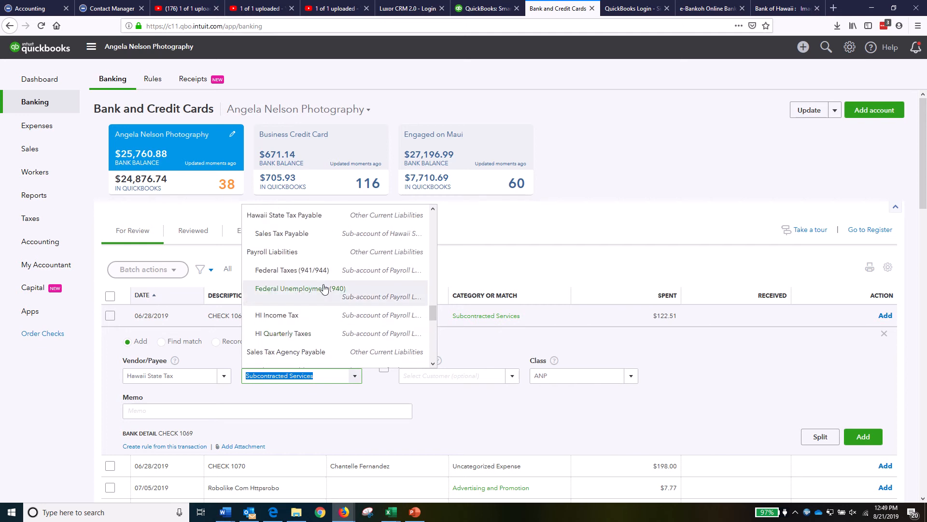
scroll(323, 289, "up", 1)
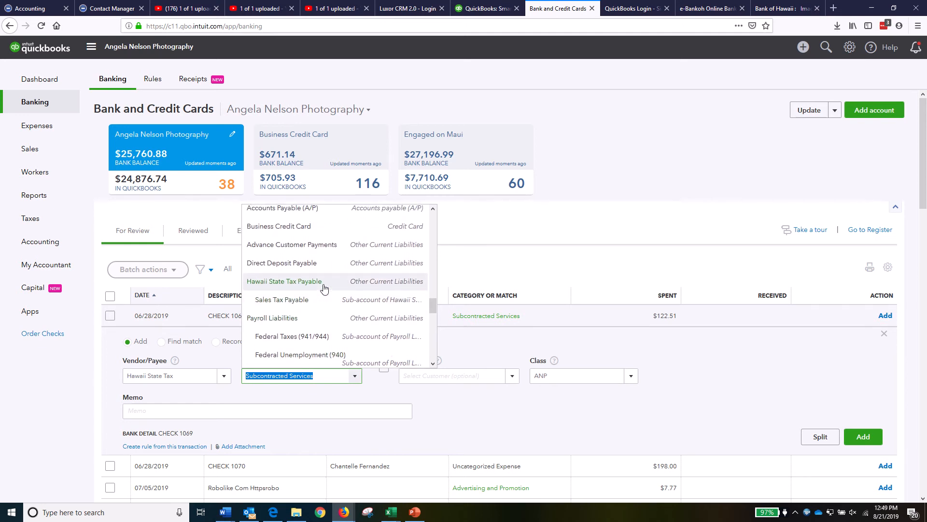
left_click(323, 288)
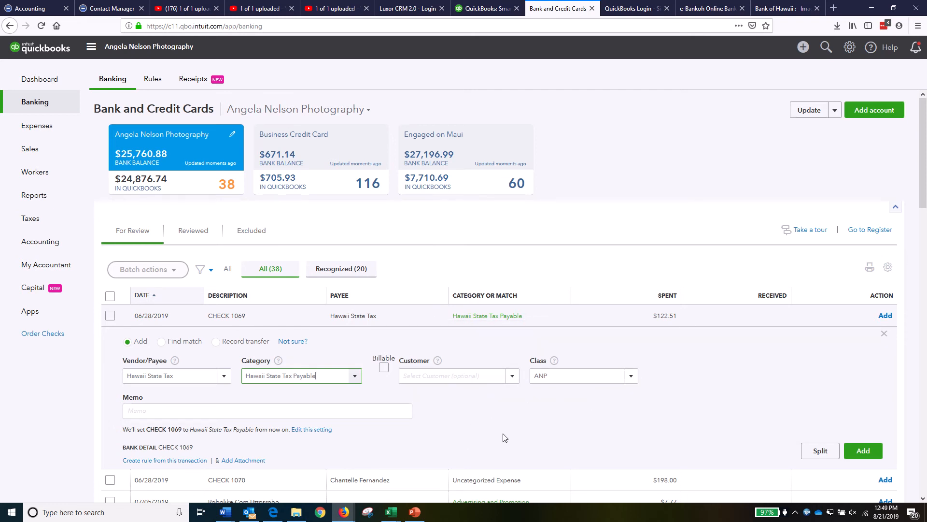
left_click(859, 448)
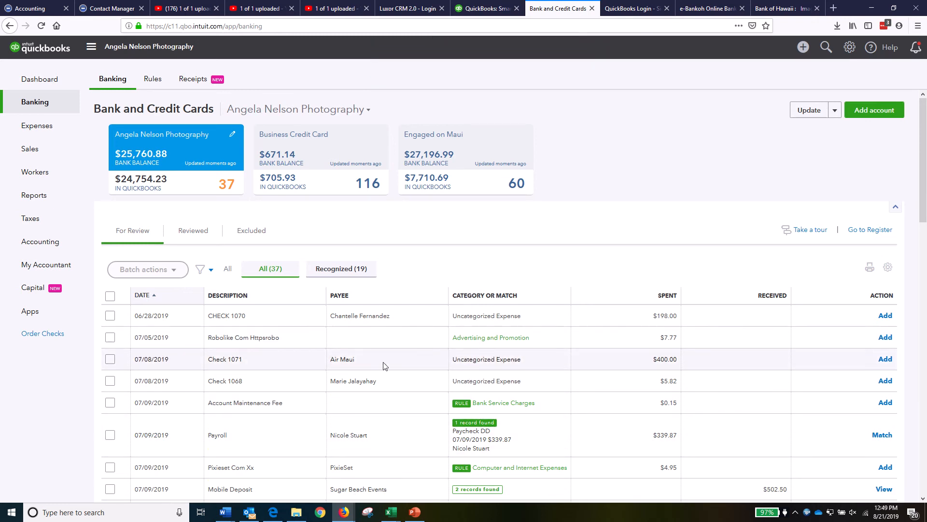
- Match the $702.07 payroll transaction of 07/09/2019 to the paycheck record with the same date
scroll(338, 369, "down", 3)
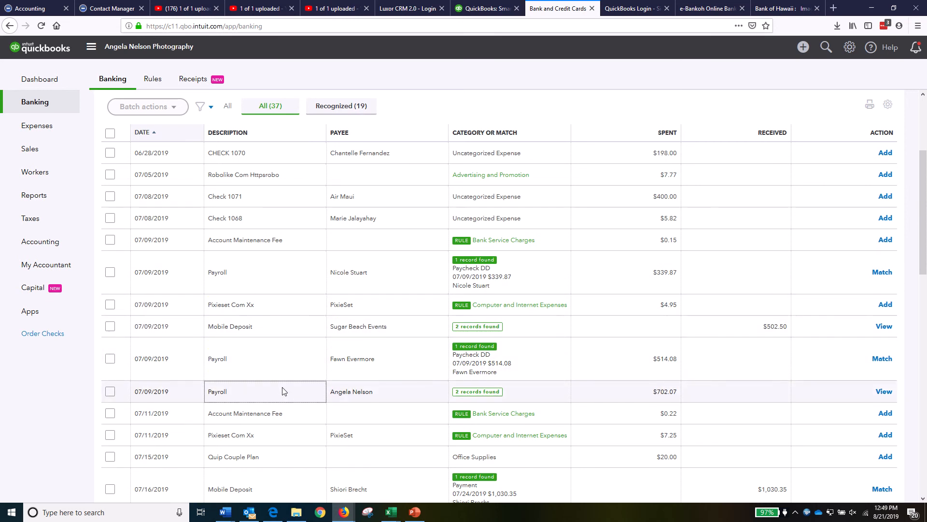
left_click(291, 397)
scroll(326, 265, "down", 1)
scroll(326, 266, "down", 1)
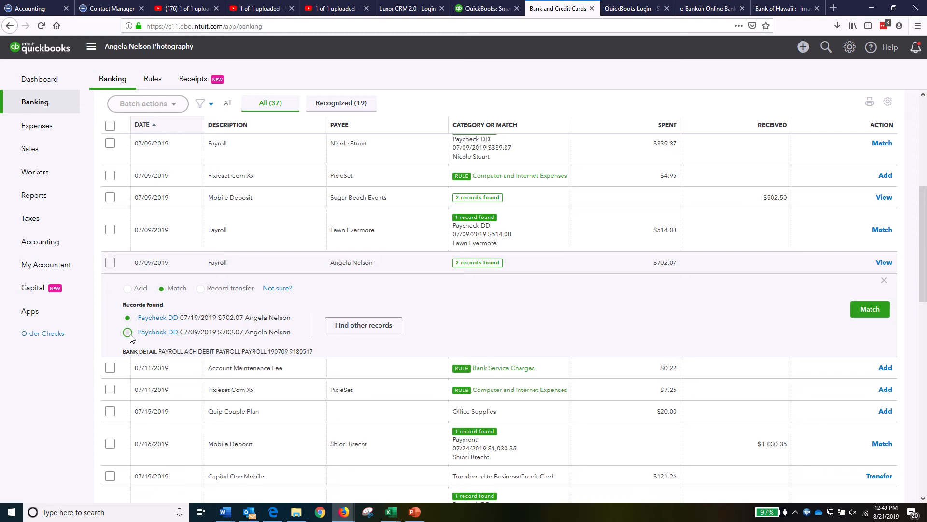
left_click(870, 309)
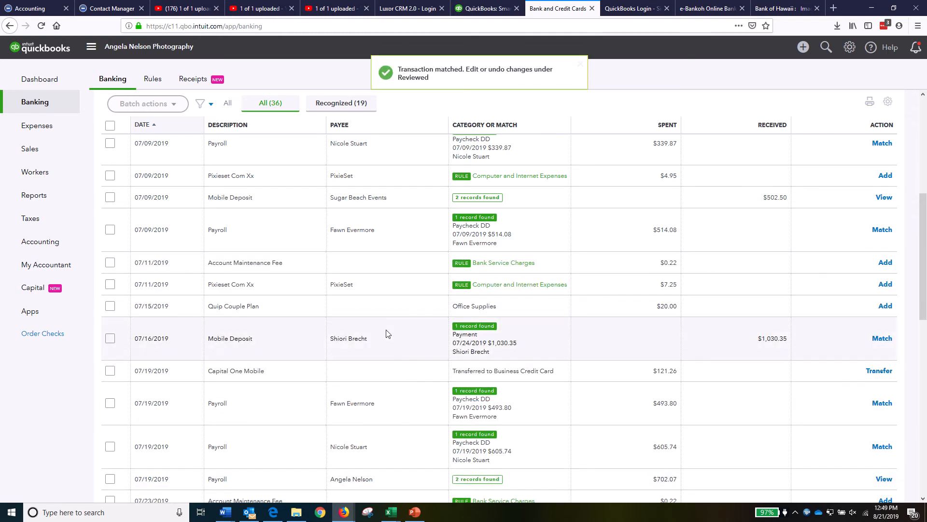
- Look through the remaining transactions awaiting review in the photography business's bank account
scroll(386, 333, "down", 4)
scroll(386, 334, "down", 5)
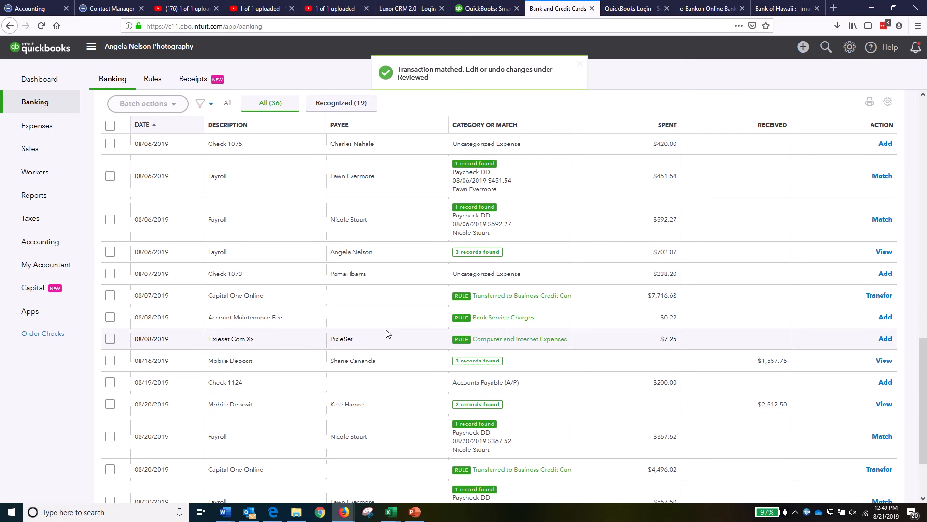
scroll(386, 334, "down", 1)
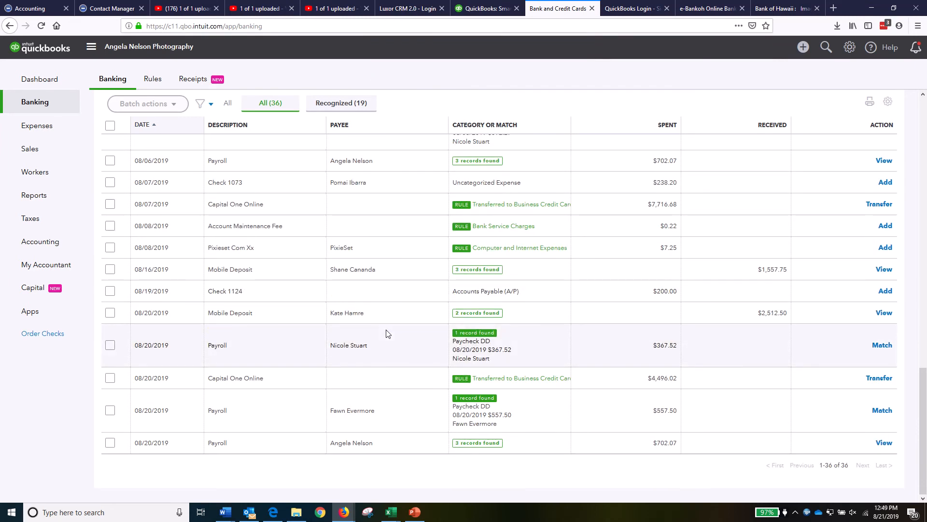
scroll(386, 334, "up", 10)
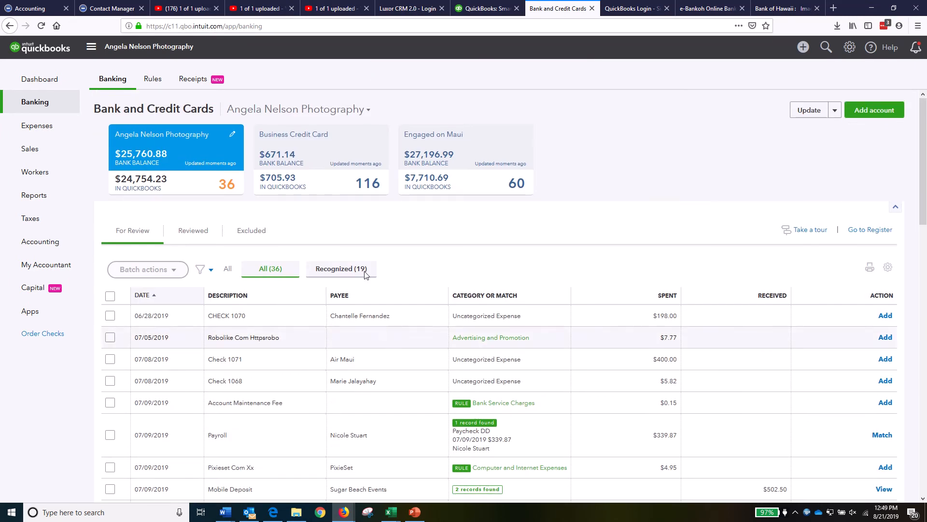
- Open the Business Credit Card account's review list and examine the suggested categories of its June and July transactions
left_click(359, 183)
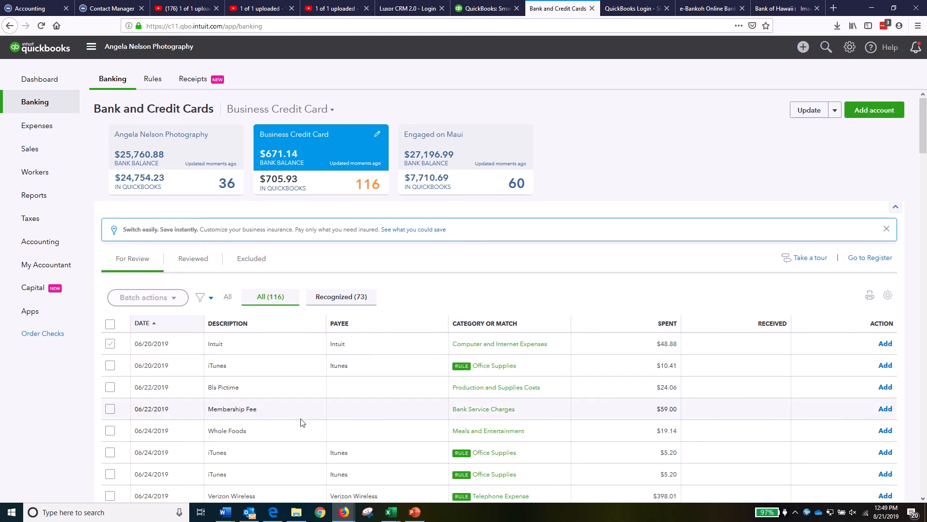
scroll(300, 421, "down", 6)
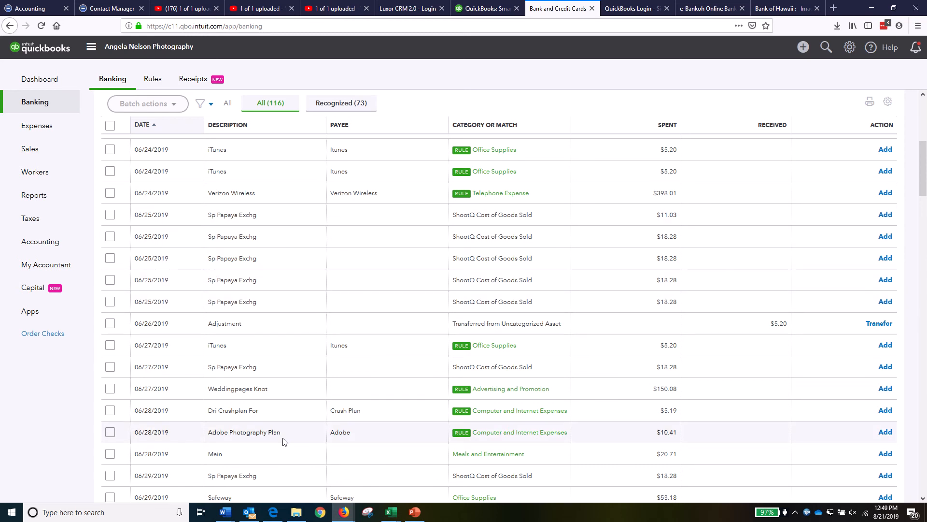
scroll(284, 440, "down", 4)
scroll(283, 441, "down", 3)
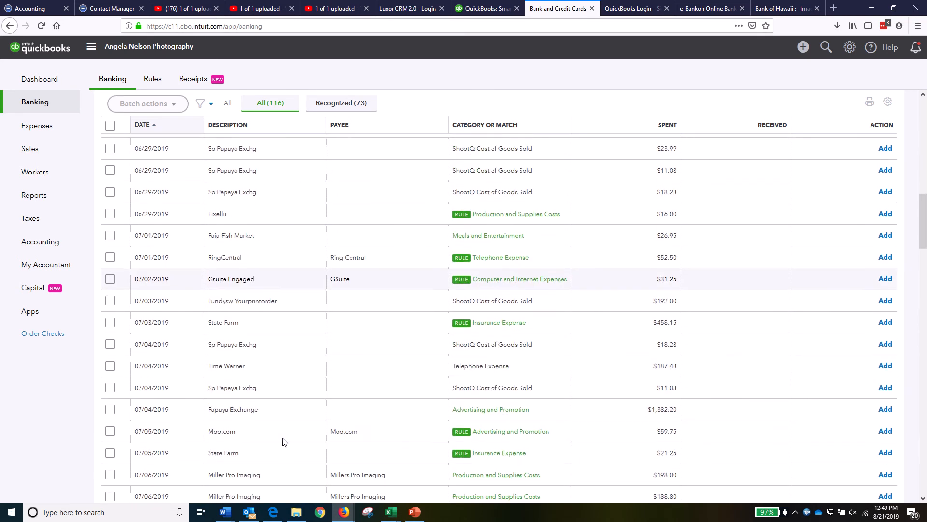
scroll(284, 439, "up", 3)
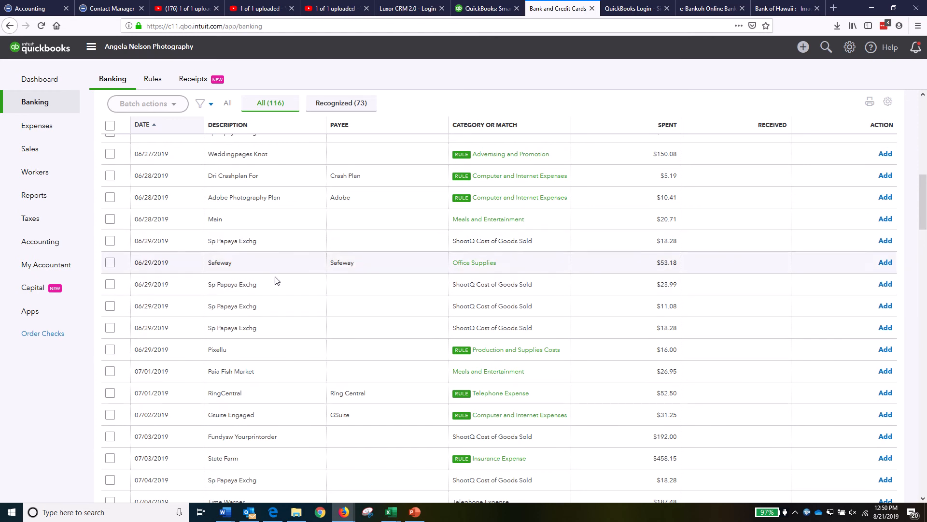
scroll(282, 351, "down", 5)
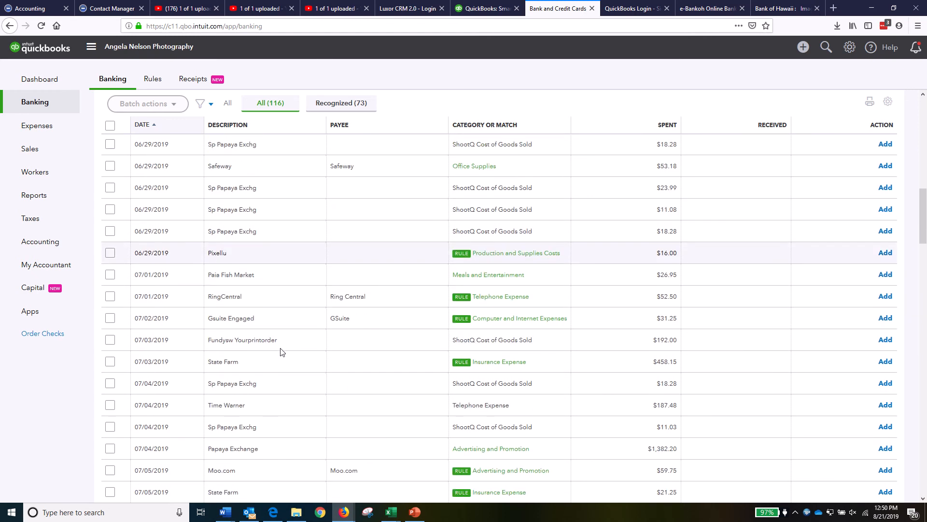
scroll(283, 351, "down", 4)
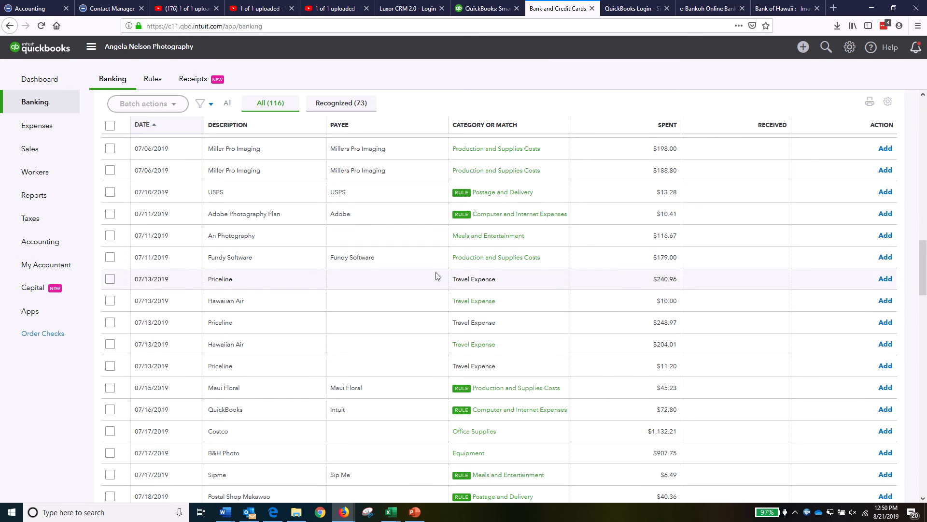
- Assign the class ANP to the $240.96 Priceline travel expense of 07/13/2019 and add the transaction
left_click(300, 276)
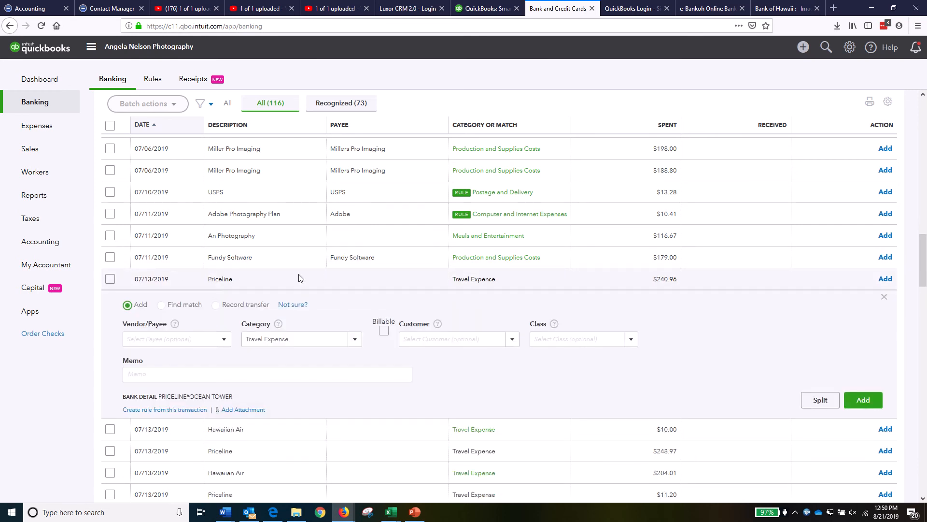
left_click(594, 338)
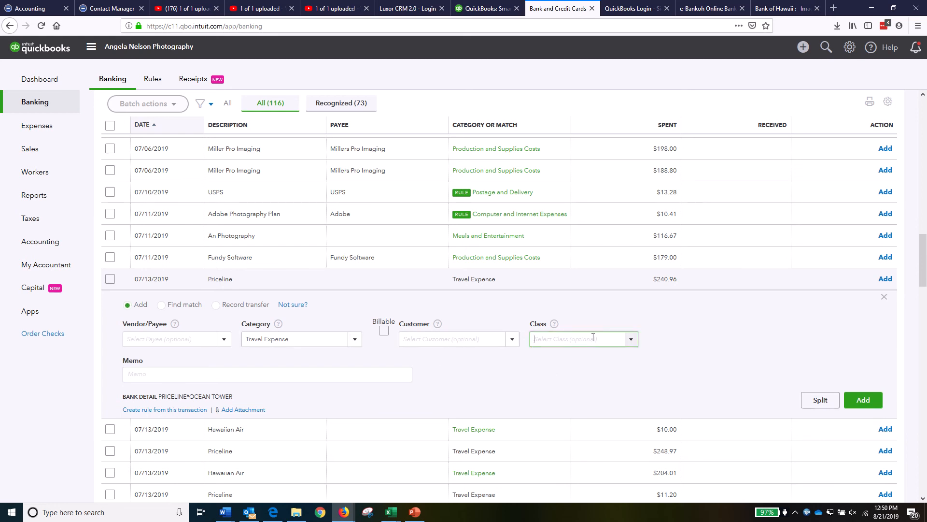
type("ANP")
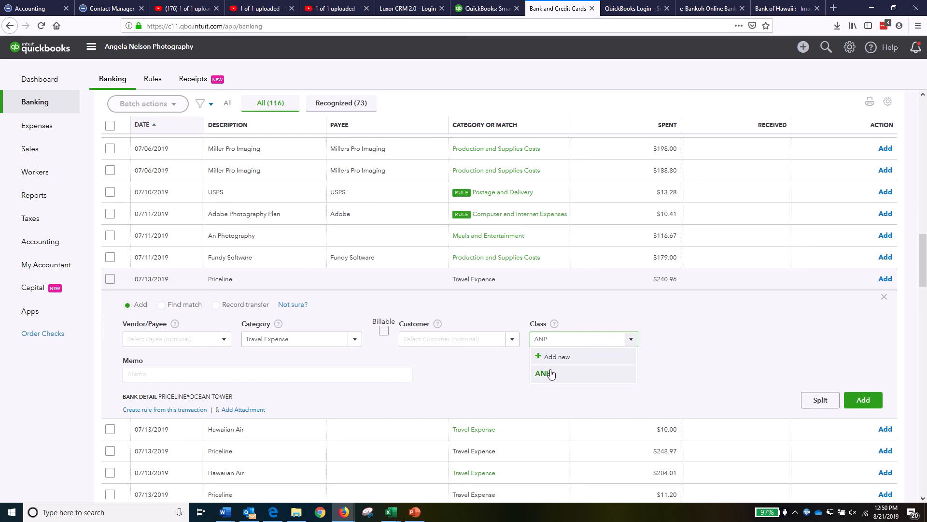
left_click(550, 374)
left_click(857, 399)
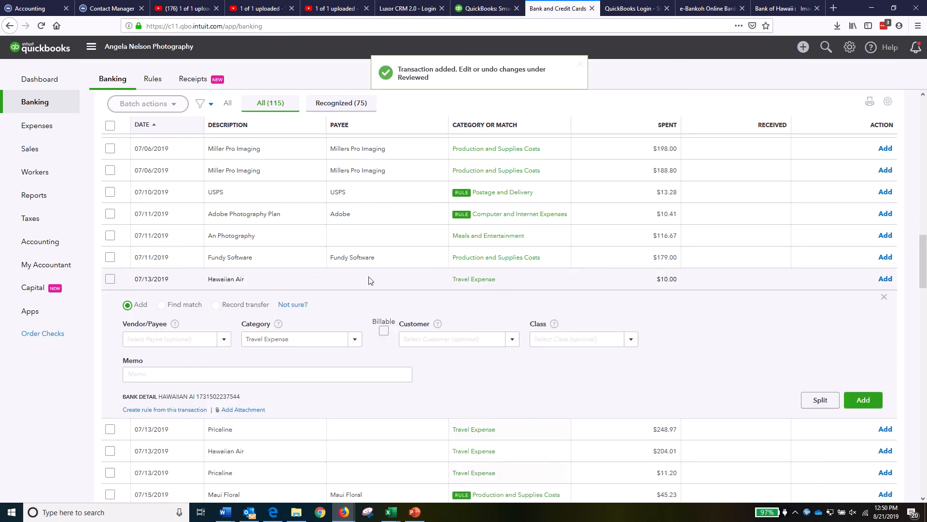
- Assign the class ANP to the $10.00 Hawaiian Air travel expense of 07/13/2019 and add the transaction
left_click(562, 338)
type("ANP")
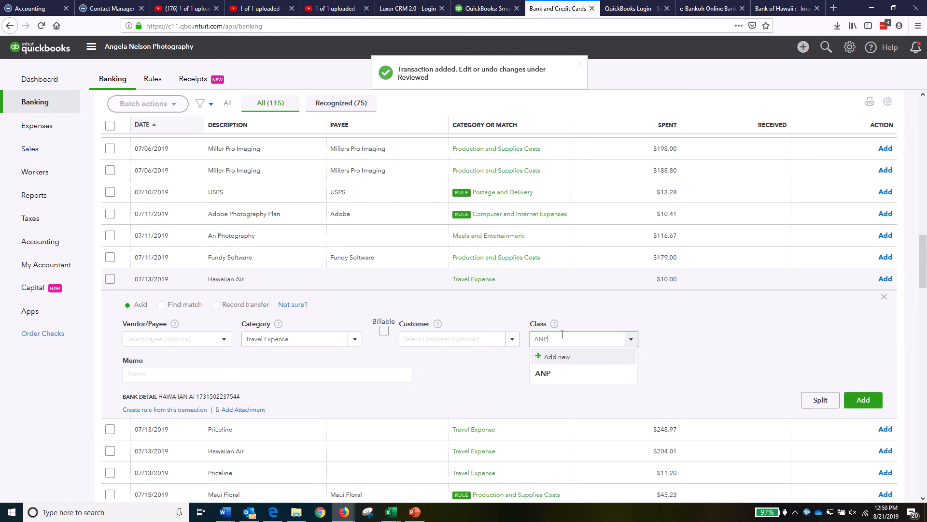
left_click(860, 399)
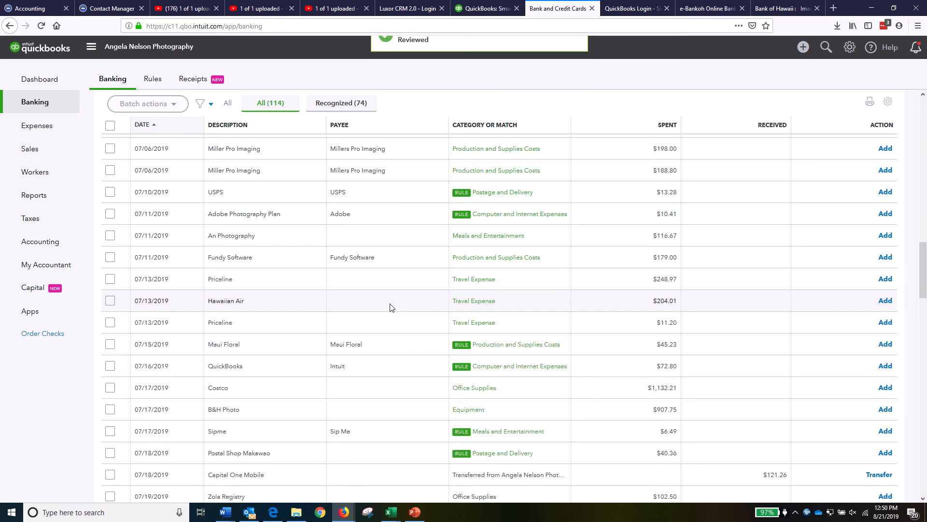
- Add the $248.97 Priceline expense with class ANP, and save the suggested rule that categorizes Priceline as Travel Expense
left_click(381, 283)
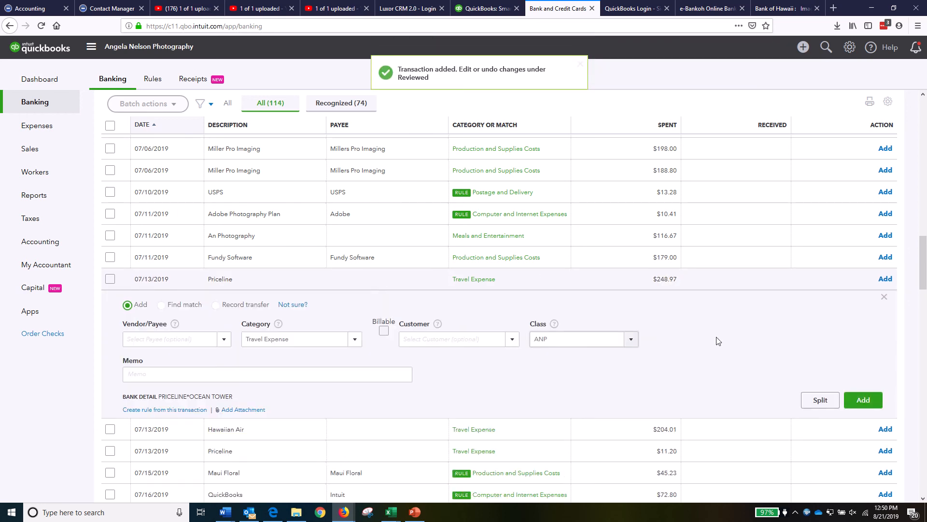
left_click(863, 400)
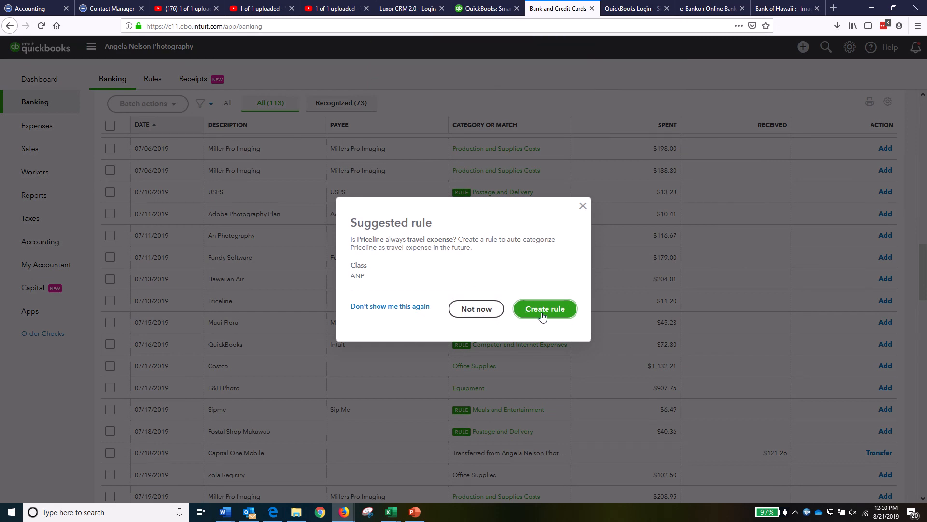
left_click(544, 309)
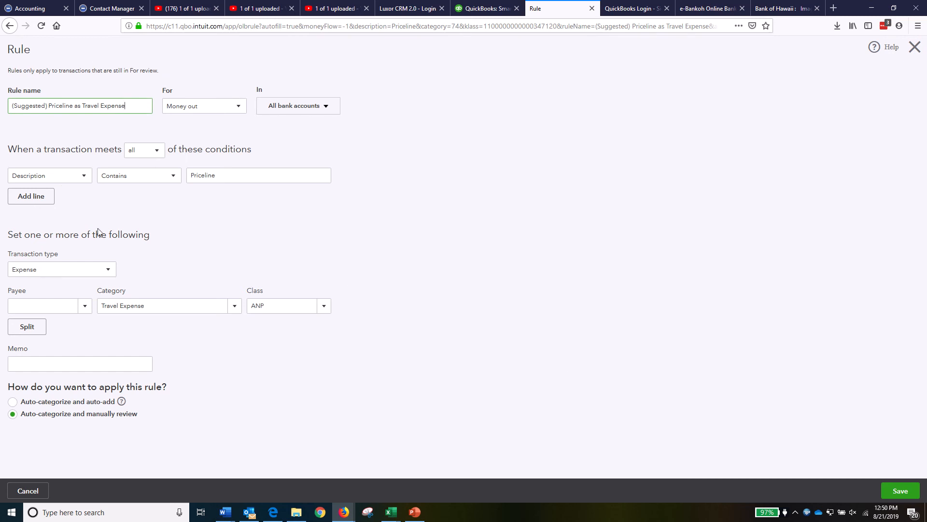
left_click(900, 490)
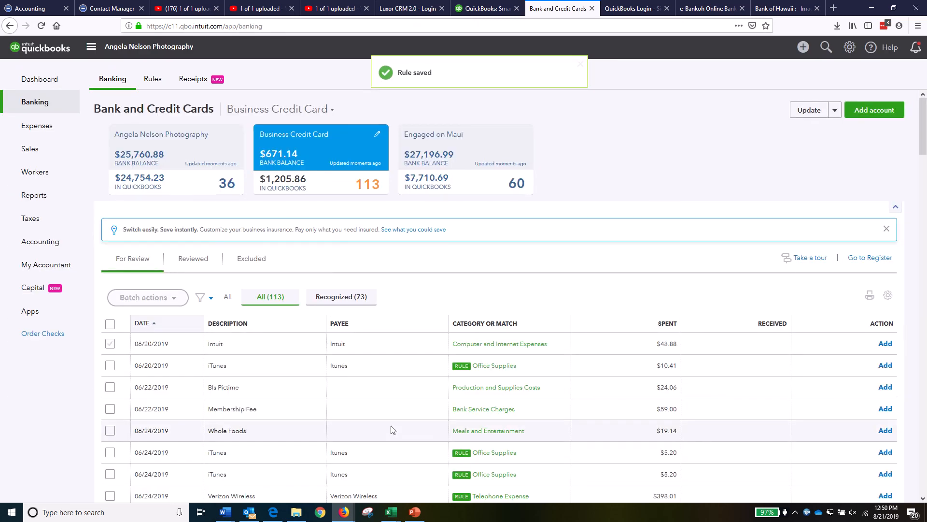
- Accept the 06/29/2019 Pixellu charge as Production and Supplies Costs with class EOM - Maui and add it
scroll(392, 429, "down", 10)
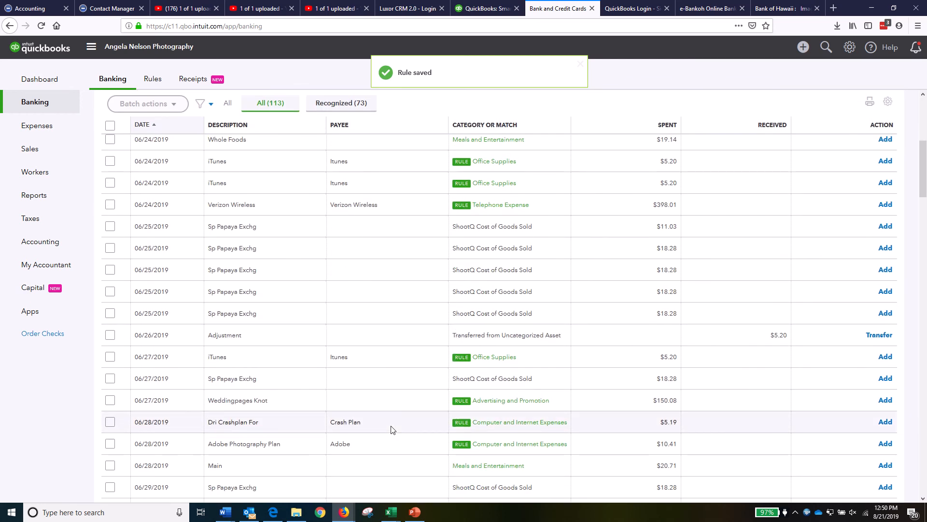
scroll(392, 429, "down", 2)
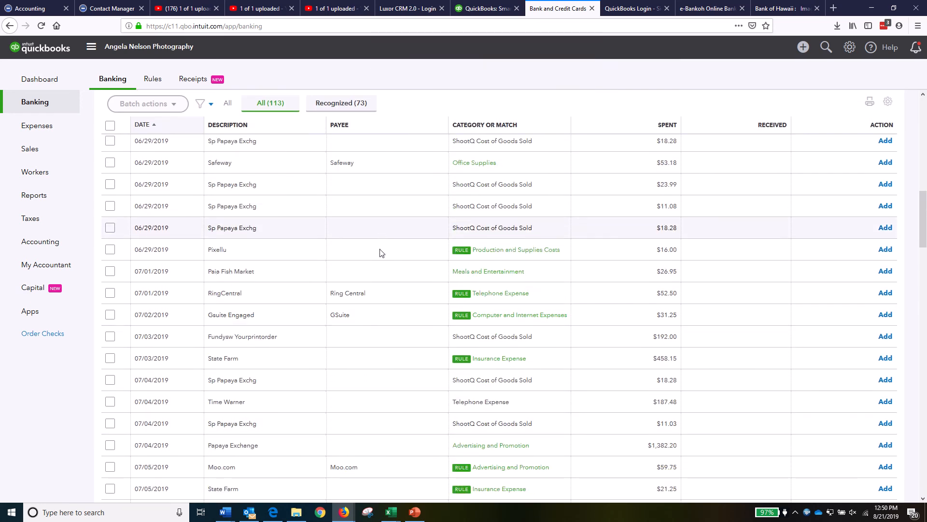
left_click(487, 250)
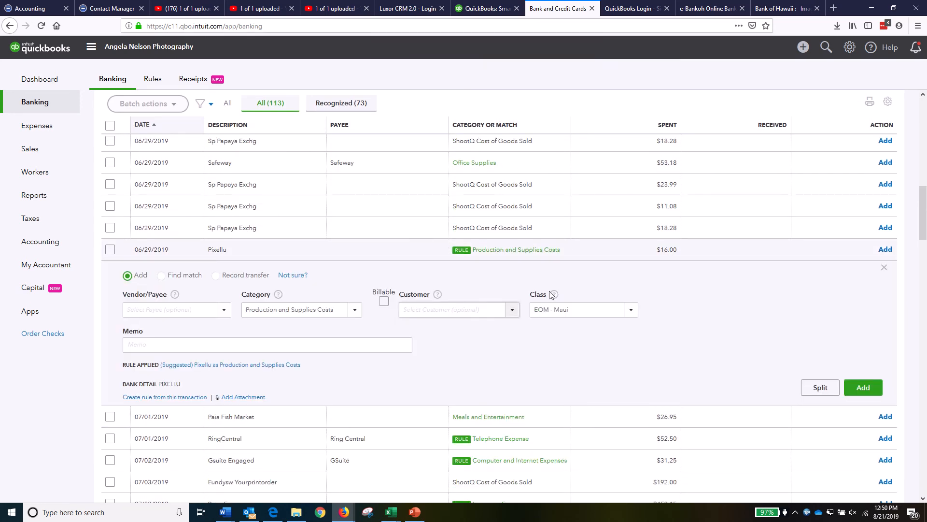
left_click(864, 387)
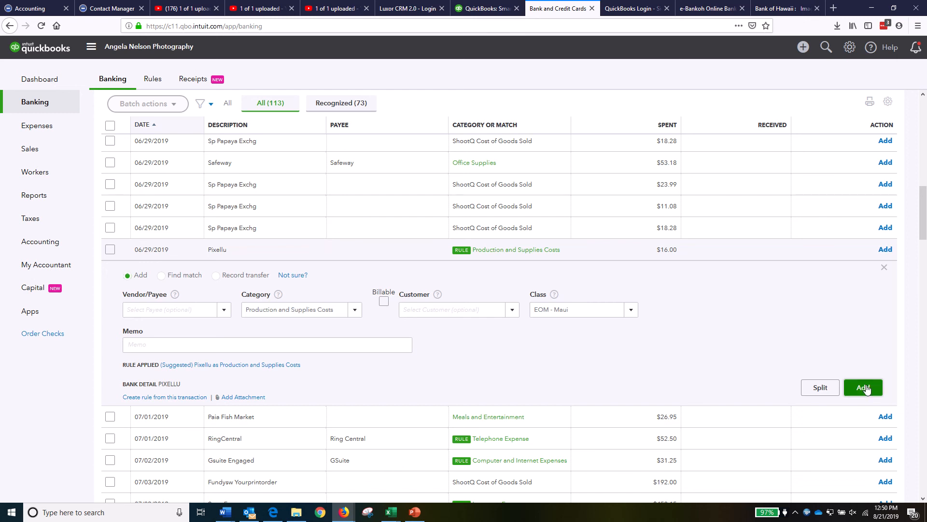
scroll(384, 371, "down", 4)
scroll(383, 371, "up", 10)
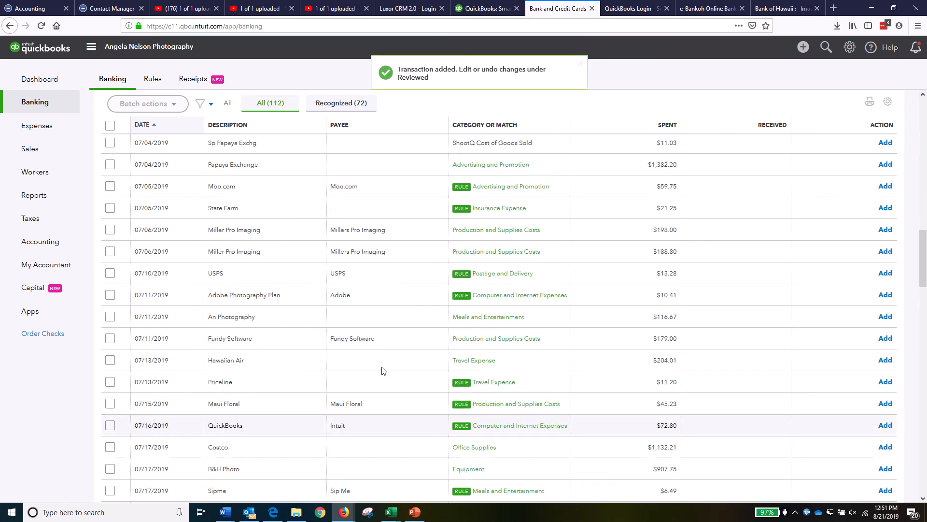